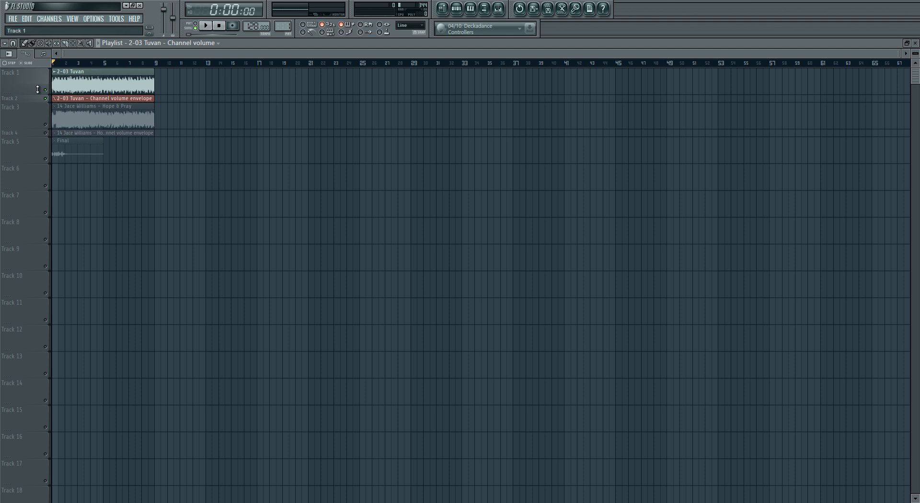
Play back the 2-03 Tuvan clip on Track 1 for about 13 seconds and stop playback.
left_click(898, 54)
left_click_drag(898, 52, 807, 53)
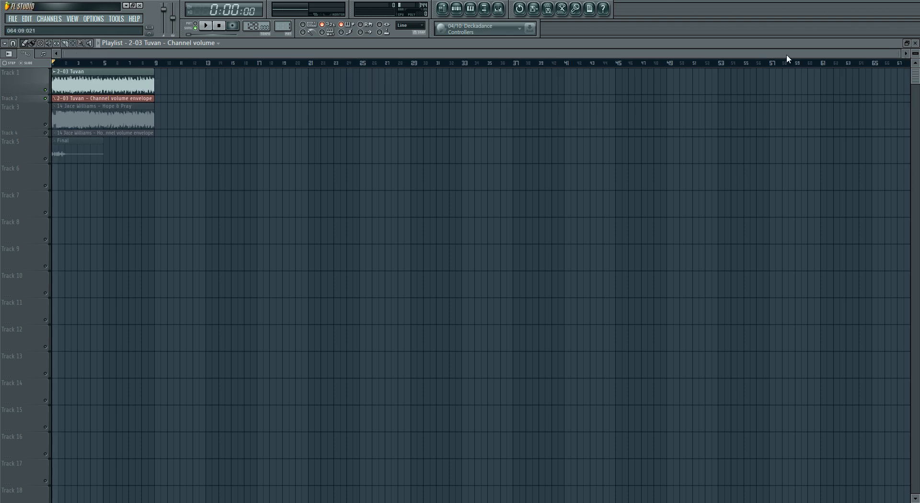
left_click_drag(897, 53, 867, 56)
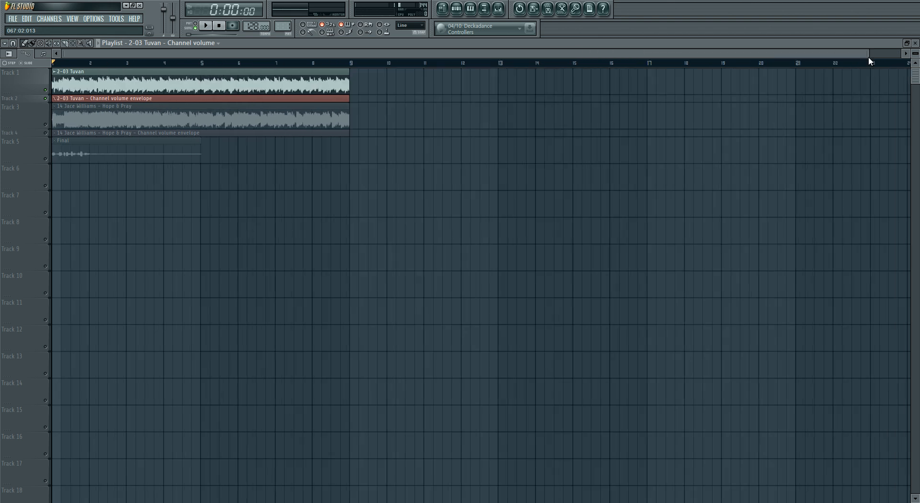
left_click(208, 27)
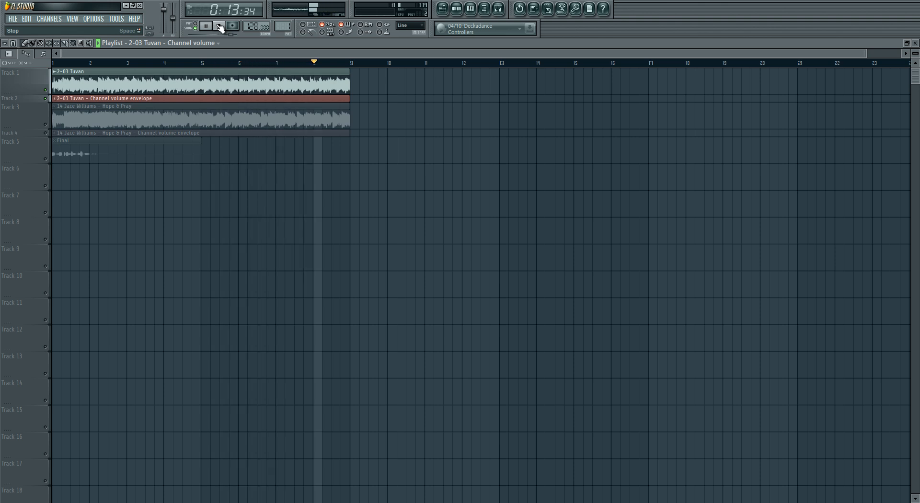
left_click(219, 26)
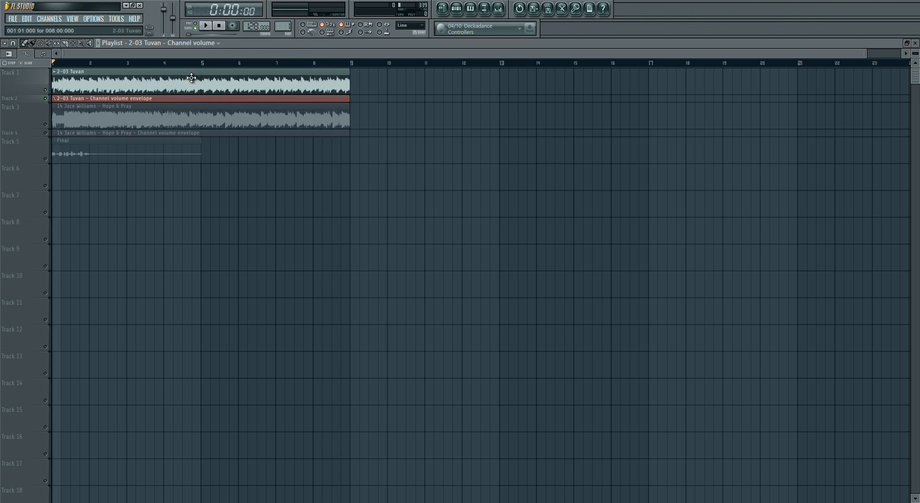
Solo Track 3, enable its volume envelope on Track 4, and listen to the Hope & Pray clip.
right_click(45, 125)
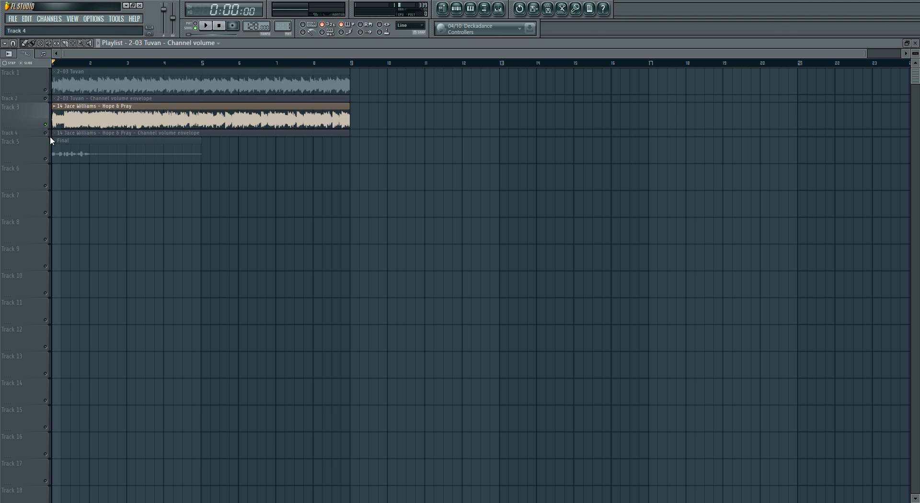
left_click(46, 133)
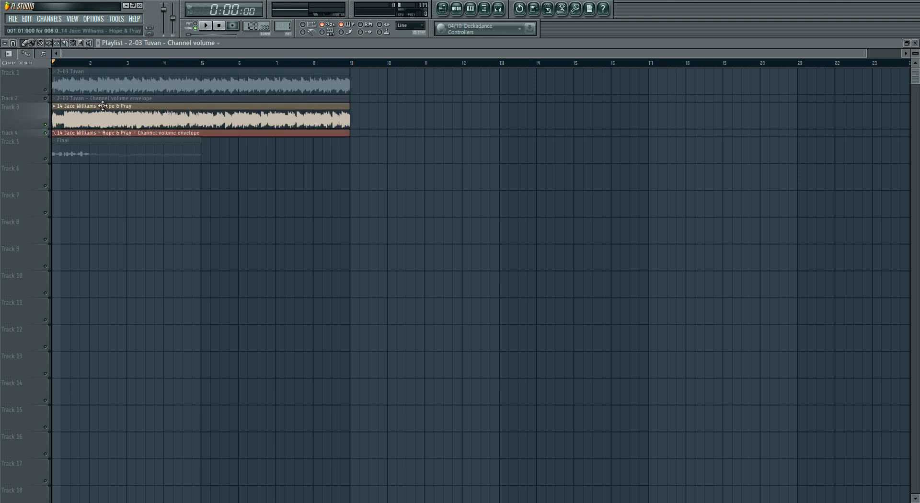
left_click(207, 25)
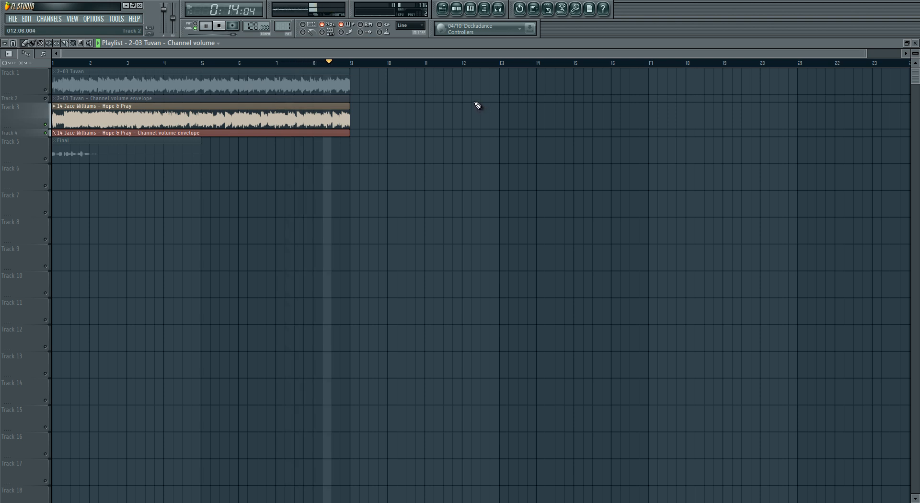
key("space")
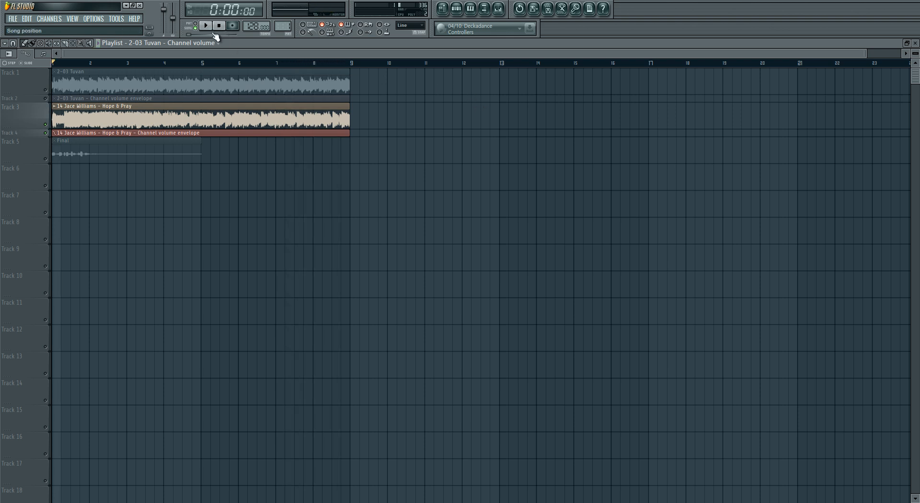
Solo Track 5 and listen to the Final clip.
left_click(54, 161)
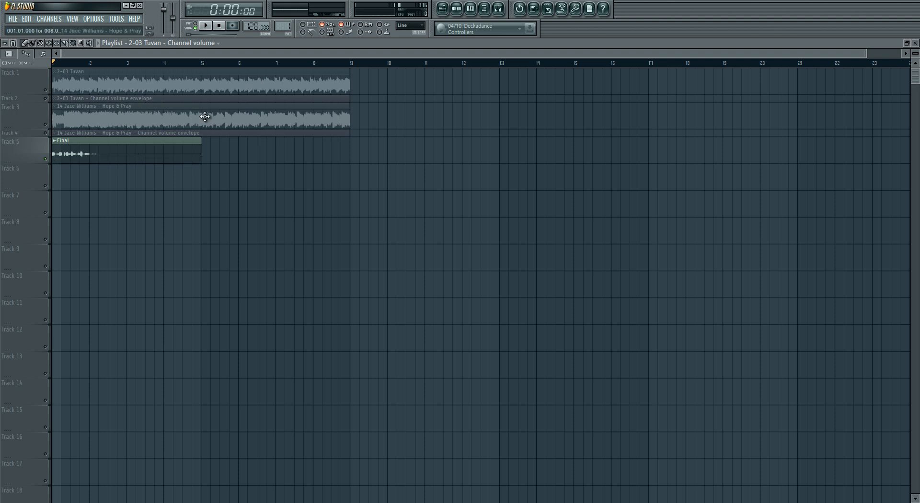
left_click(215, 28)
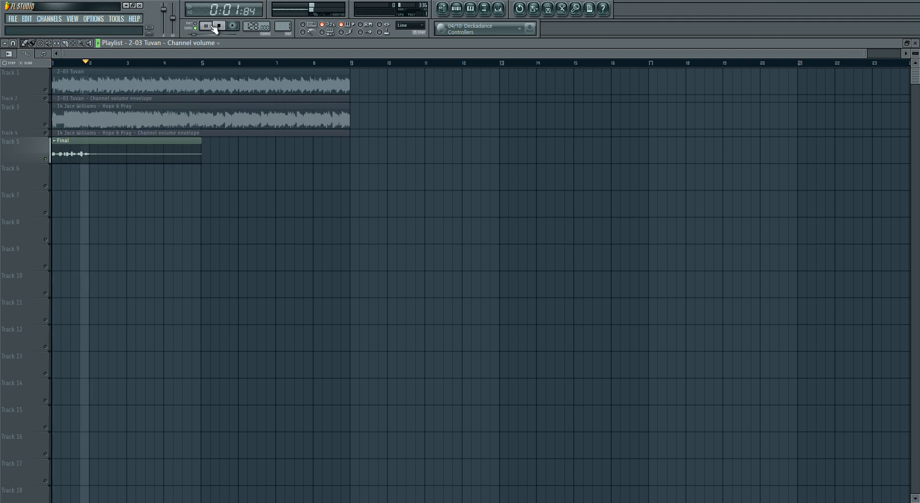
left_click(220, 26)
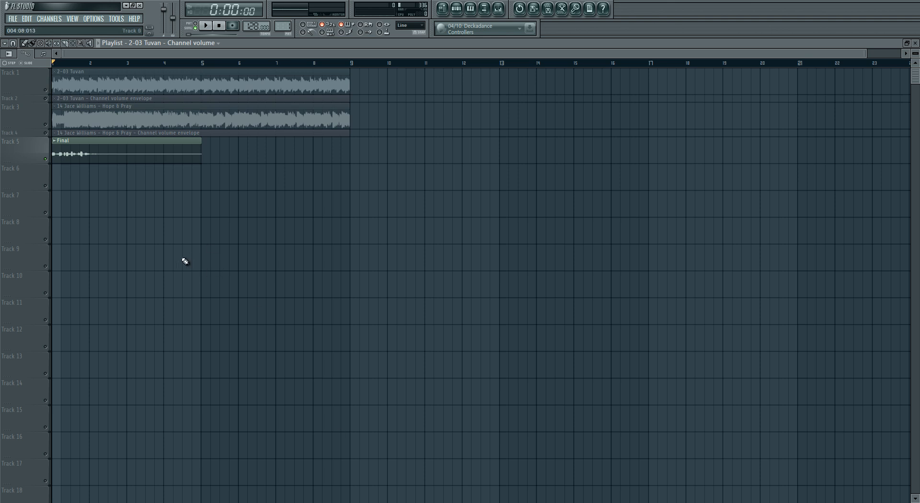
Clear all clips from the playlist and place the BT and Jes acapella sample from the Vocal folder on Track 5.
right_click(120, 146)
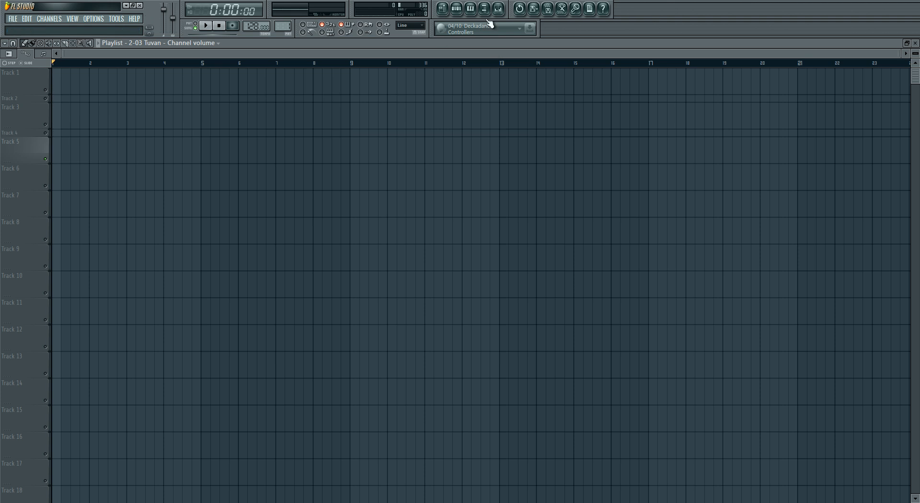
left_click(485, 9)
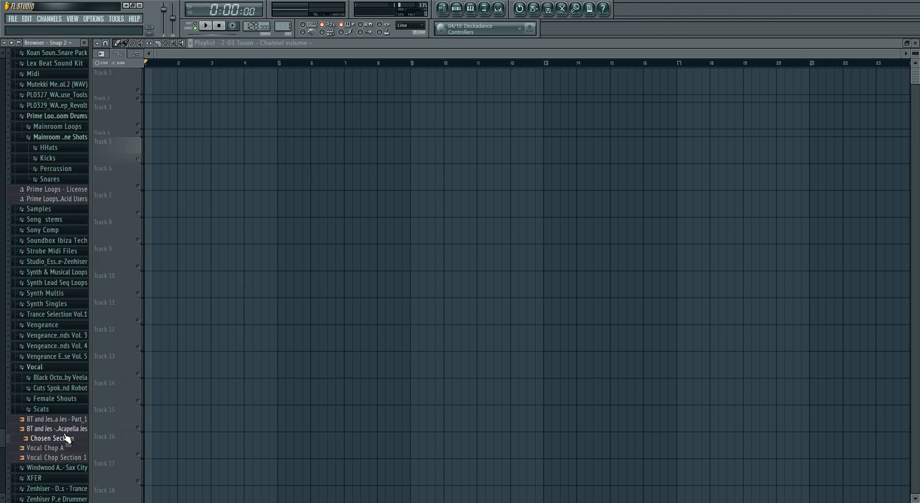
left_click_drag(56, 429, 255, 158)
left_click(85, 42)
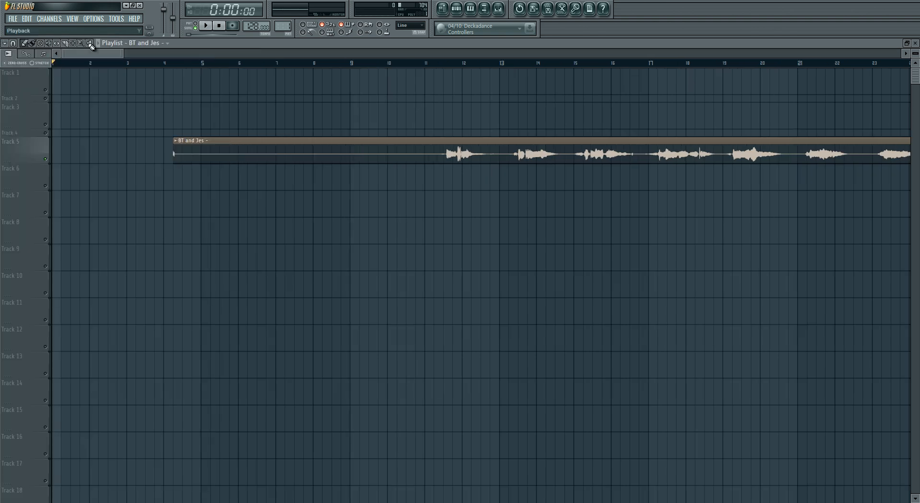
Trim the silent start of the BT and Jes clip up to bar 9 and move the clip to bar 1.
left_click_drag(124, 53, 206, 52)
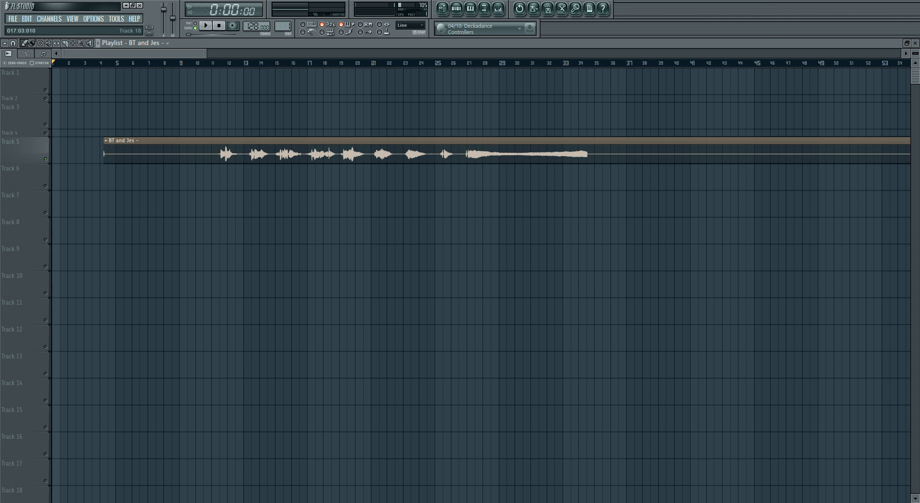
left_click_drag(102, 157, 182, 163)
left_click_drag(206, 53, 601, 53)
left_click_drag(798, 117, 788, 117)
right_click(790, 116)
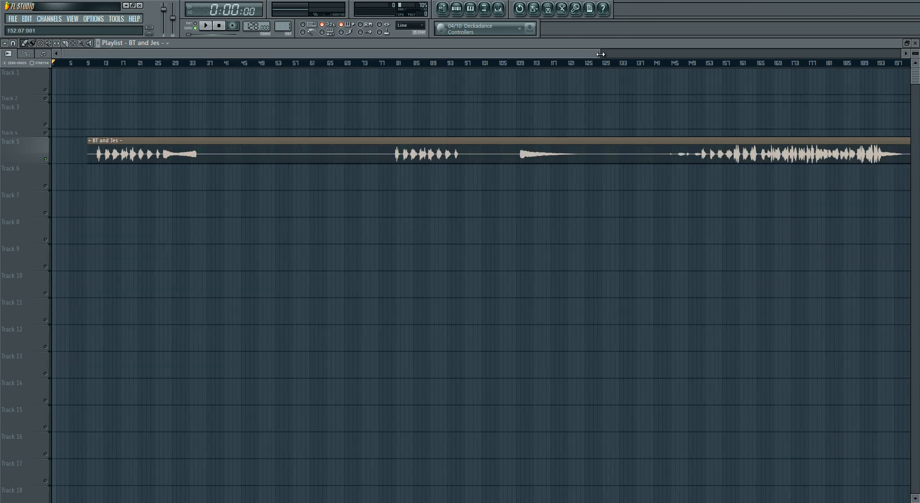
left_click_drag(602, 56, 584, 54)
left_click_drag(206, 153, 144, 139)
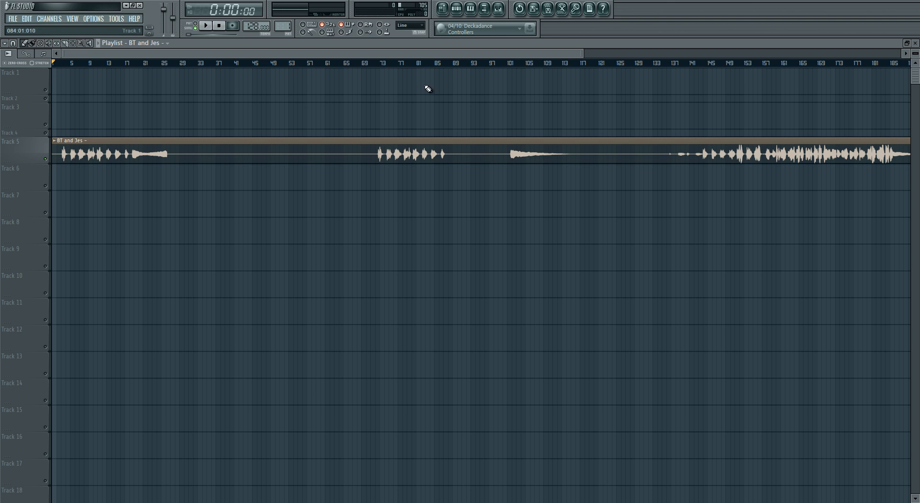
Trim the remaining silence at the clip's start so that it begins at bar 3.
left_click_drag(583, 54, 286, 53)
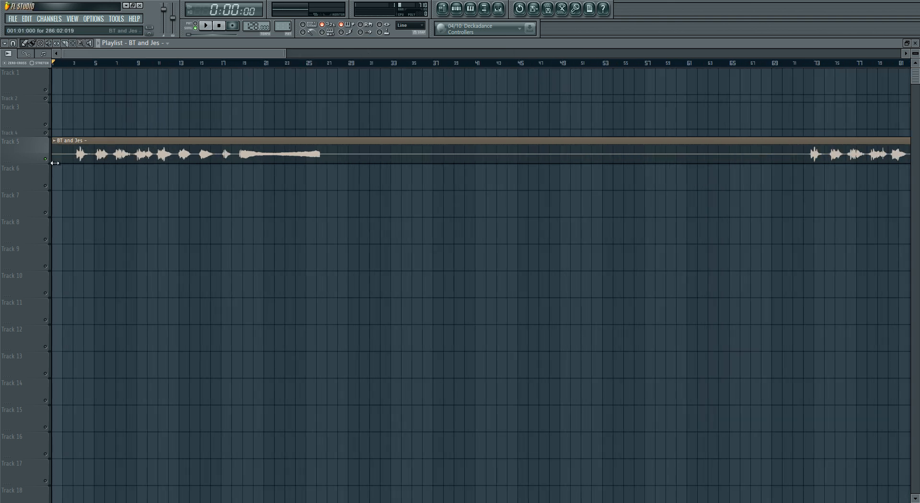
left_click_drag(54, 158, 74, 158)
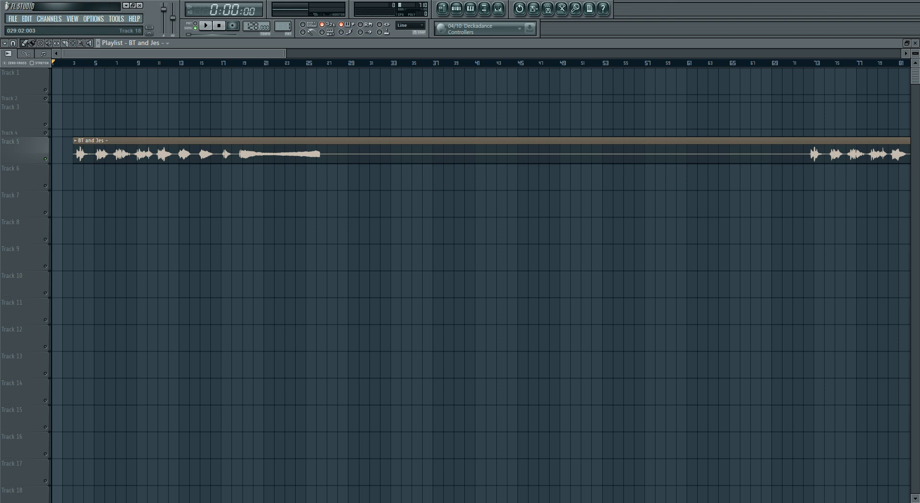
Increase the height of Track 5 to about four times its size for a detailed view of the vocal waveform.
left_click_drag(286, 54, 146, 55)
left_click(183, 62)
left_click_drag(30, 164, 32, 247)
left_click_drag(185, 54, 95, 57)
scroll(236, 228, "up", 3)
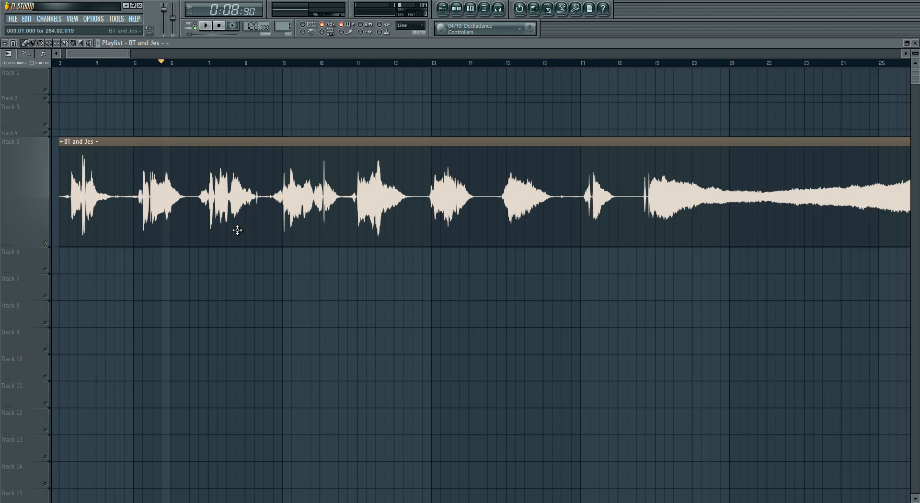
scroll(237, 229, "up", 1)
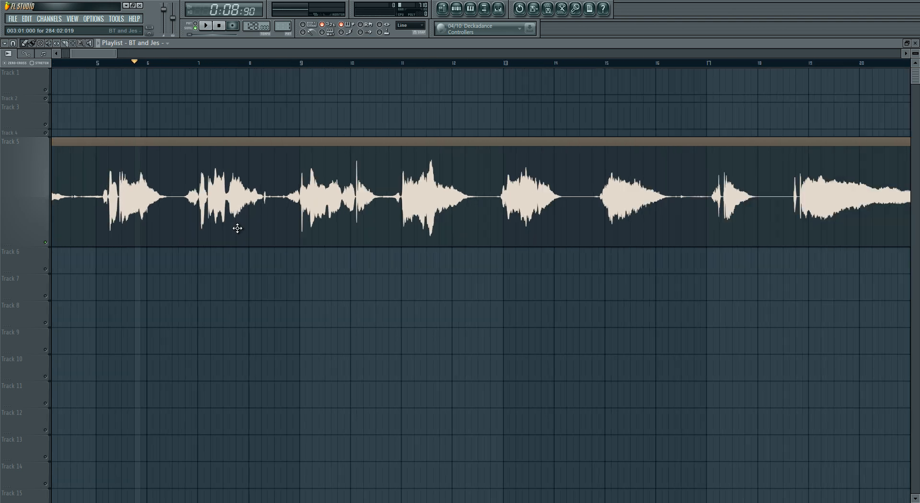
Listen to the vocal phrase from just before bar 9 to about bar 12.
left_click(263, 63)
left_click_drag(108, 54, 105, 53)
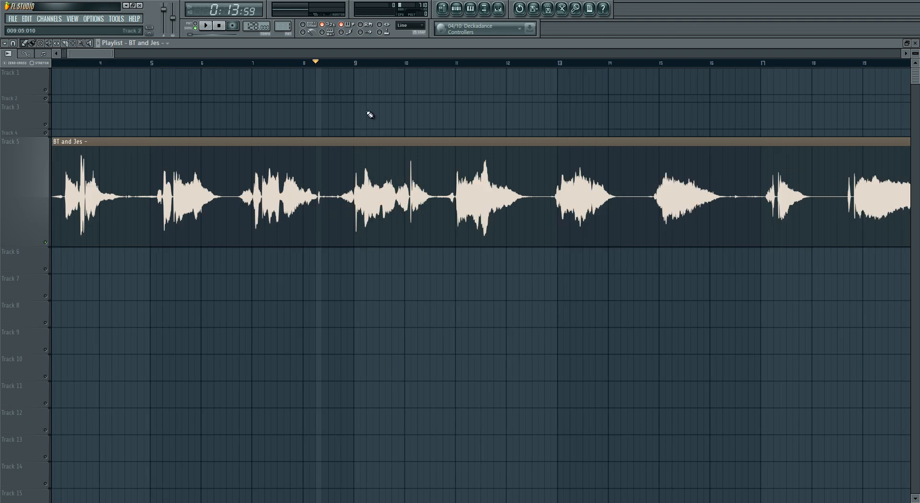
left_click(342, 63)
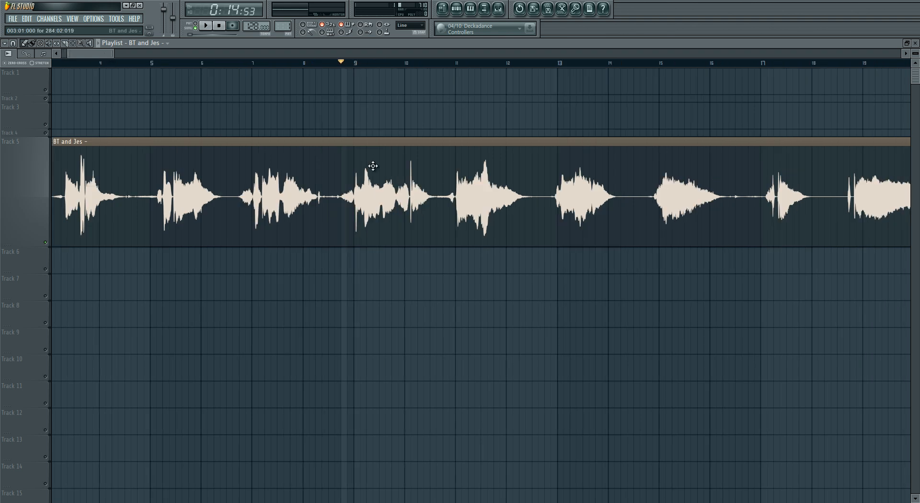
double_click(363, 140)
key("Escape")
key("space")
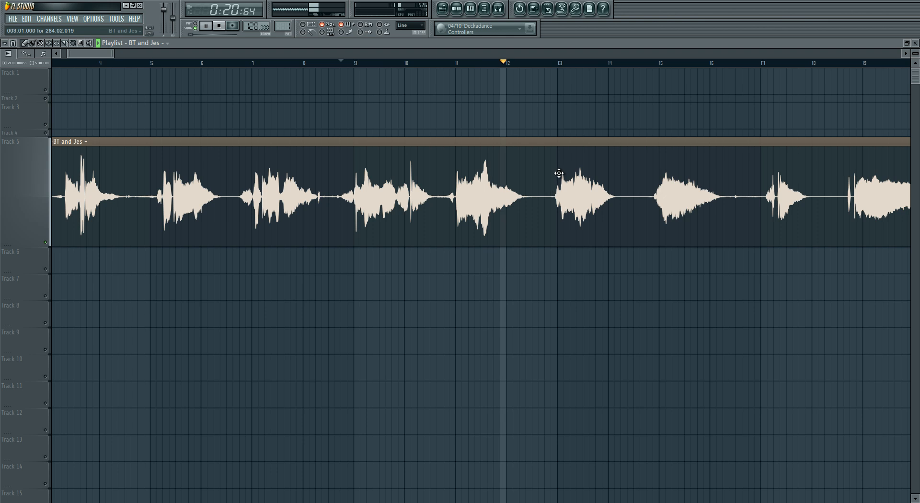
key("space")
Slice the vocal clip midway through bars 8 and 12, and delete the pieces before and after that phrase.
key("c")
left_click_drag(329, 139, 330, 260)
left_click_drag(539, 138, 539, 276)
right_click(594, 184)
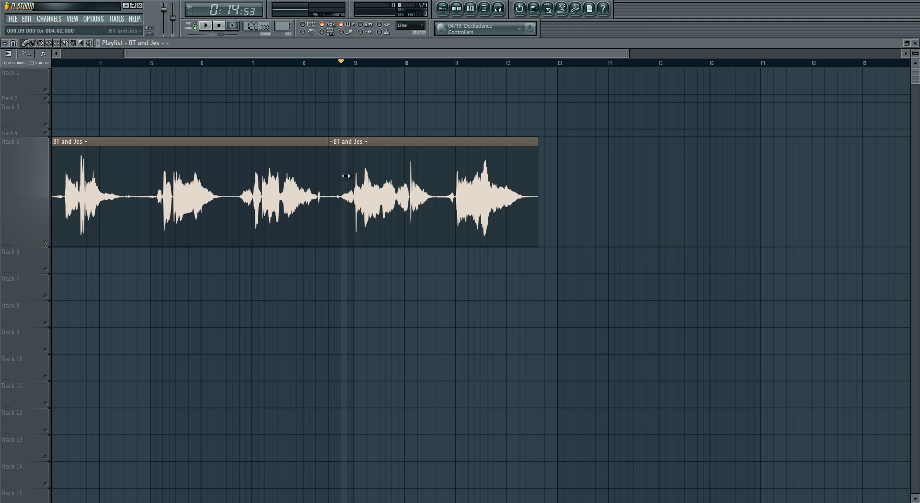
right_click(302, 176)
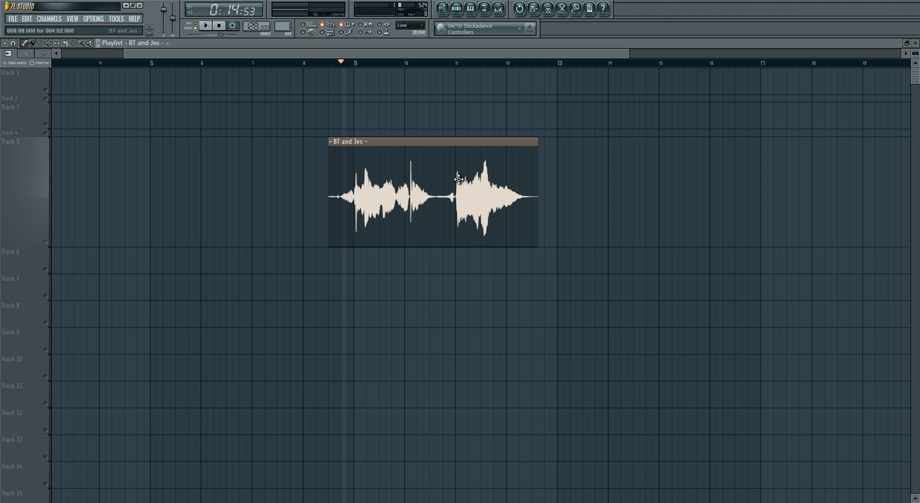
Make the remaining vocal phrase unique as a sample, saved in the Vocal folder as Vocal Chop Section One.
left_click(332, 143)
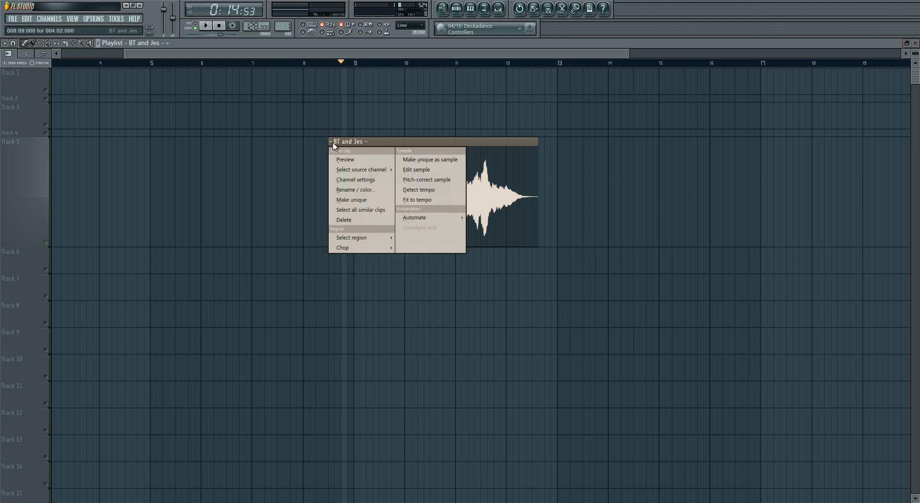
left_click(435, 161)
left_click_drag(469, 212, 460, 157)
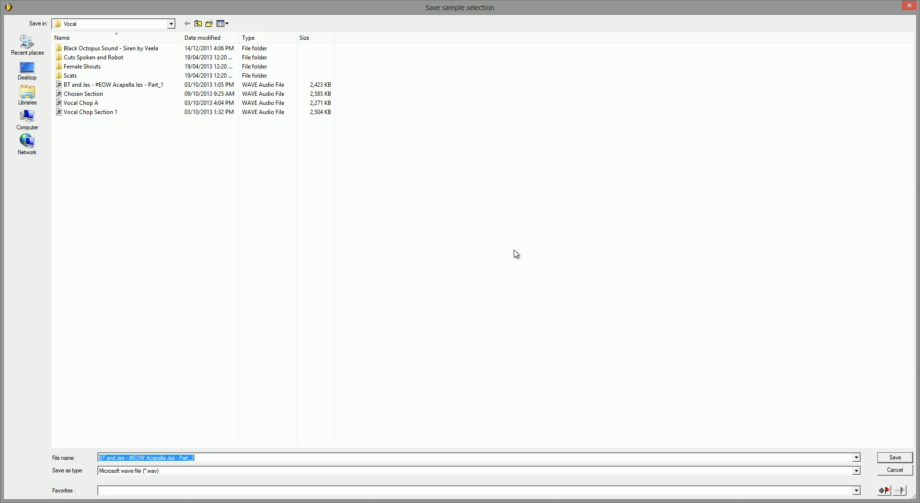
type("Vocal")
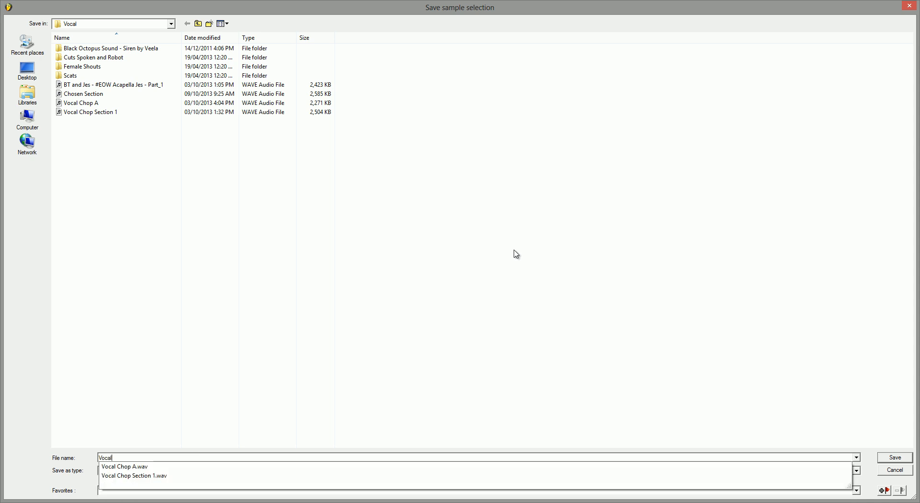
type(" Chop Section")
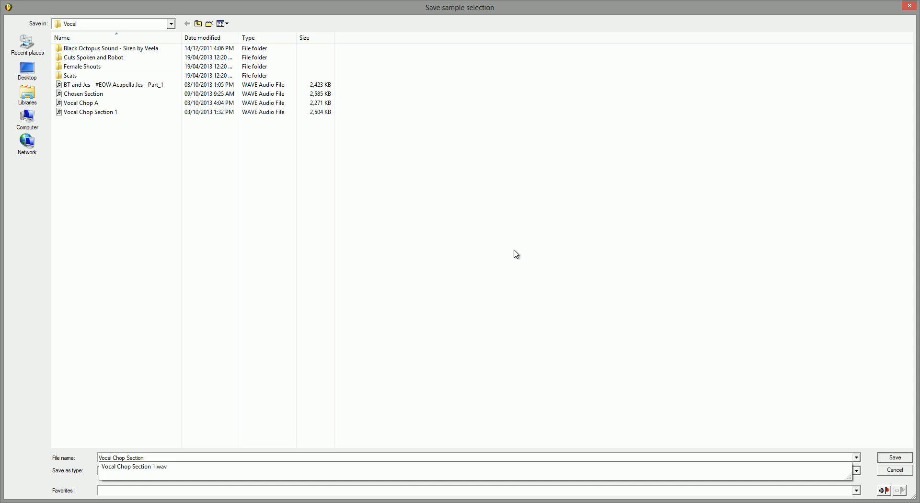
type("One")
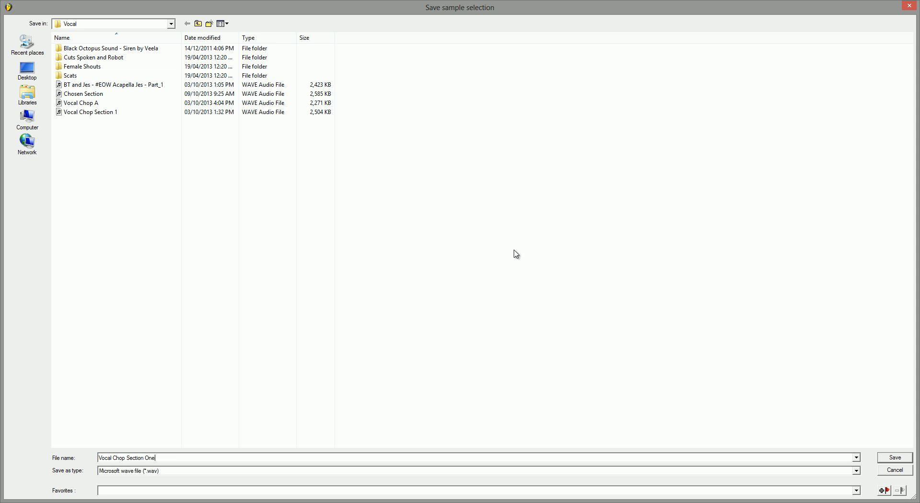
key("Return")
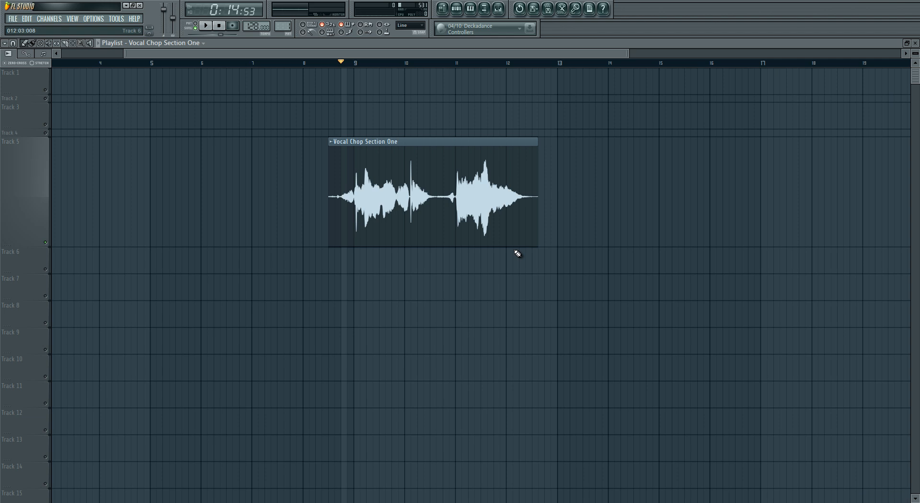
Delete the Vocal Chop Section One clip from Track 5 and show the sample browser.
left_click_drag(133, 54, 66, 56)
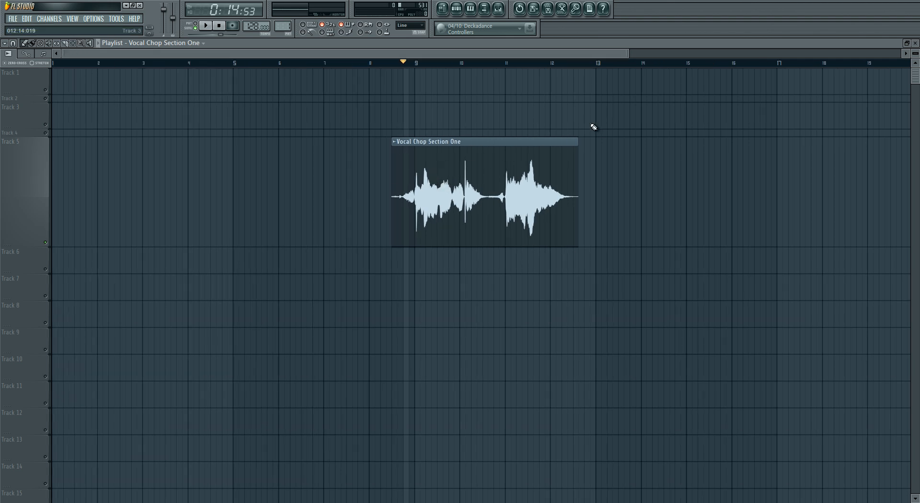
right_click(565, 166)
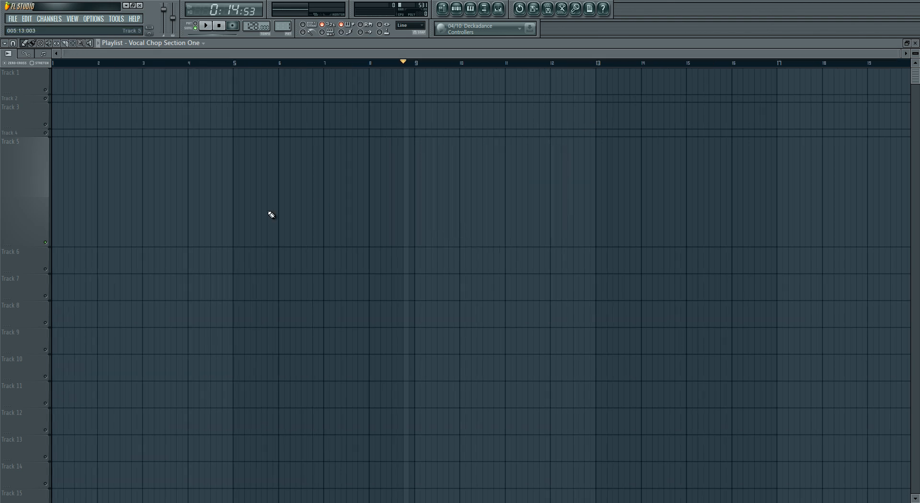
left_click(486, 10)
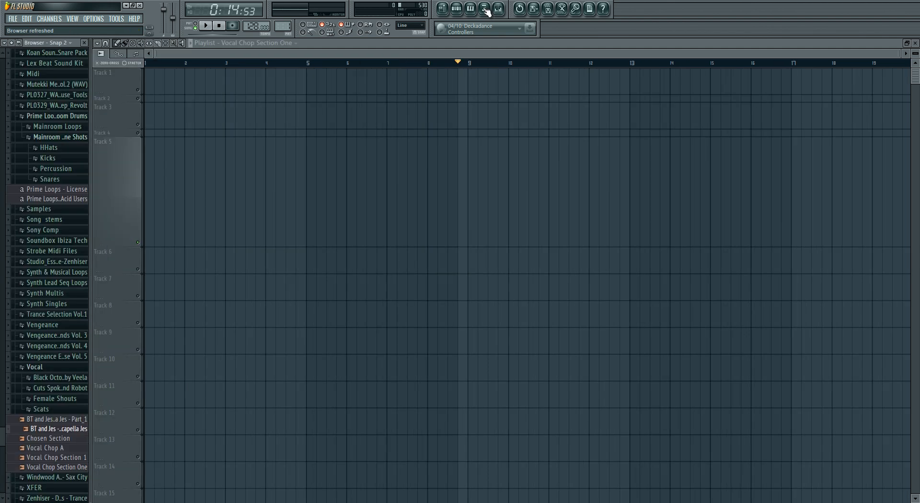
Open the Vocal Chop Section One sample in a new Slicex channel, hide the browser and reposition the Slicex window.
right_click(72, 472)
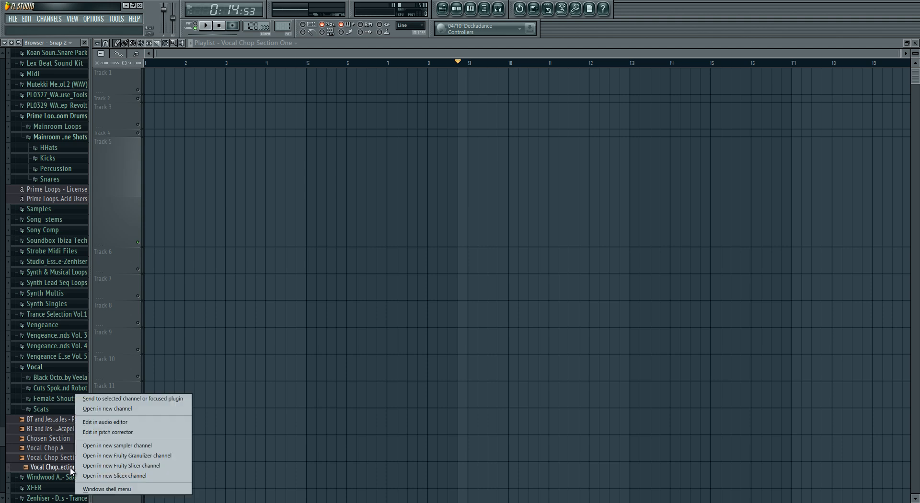
left_click(103, 476)
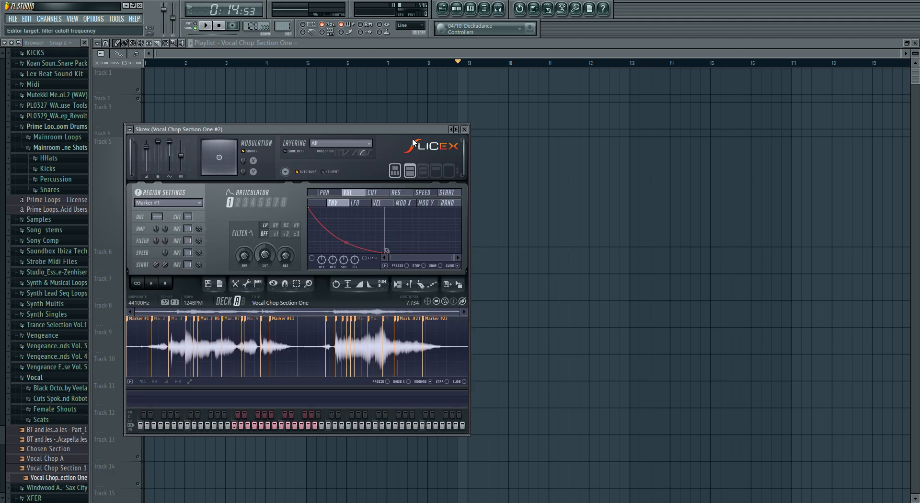
left_click(84, 43)
left_click_drag(231, 127, 400, 103)
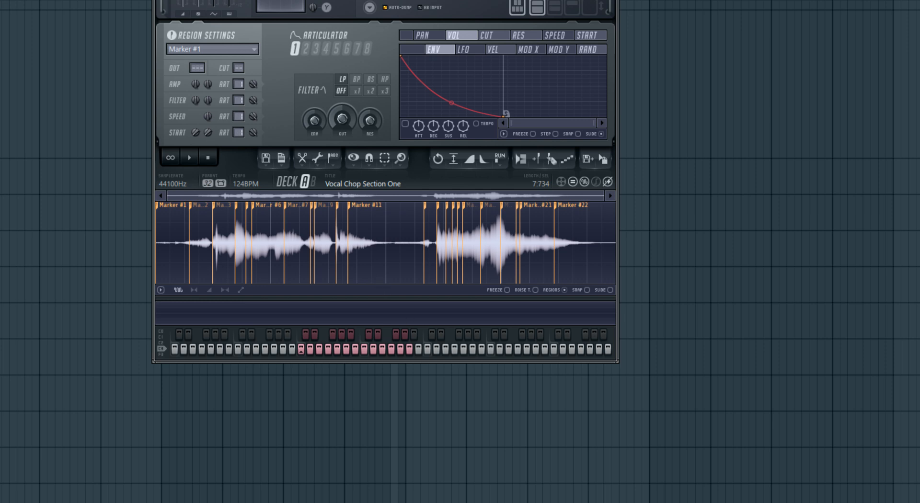
left_click_drag(331, 3, 316, 0)
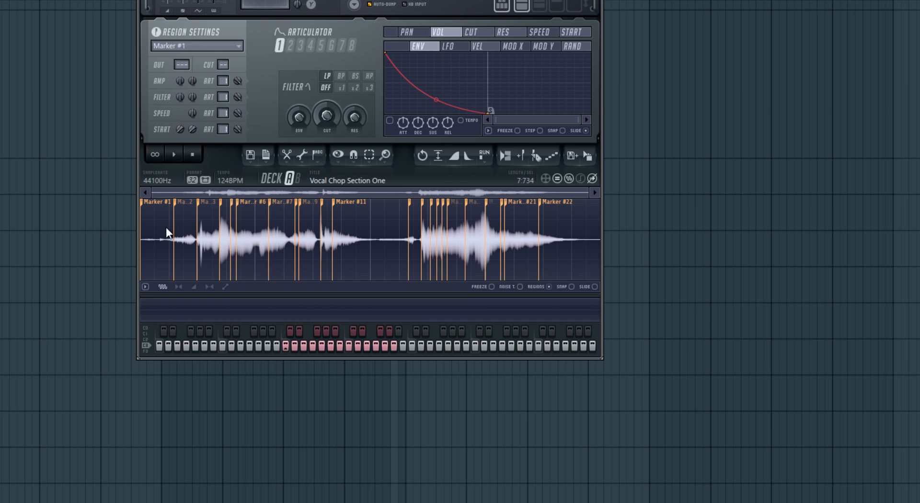
Audition the opening slices and delete the first two slice markers at the quiet start of the vocal.
right_click(143, 201)
left_click(212, 73)
left_click(287, 346)
left_click(295, 345)
left_click(288, 345)
right_click(146, 202)
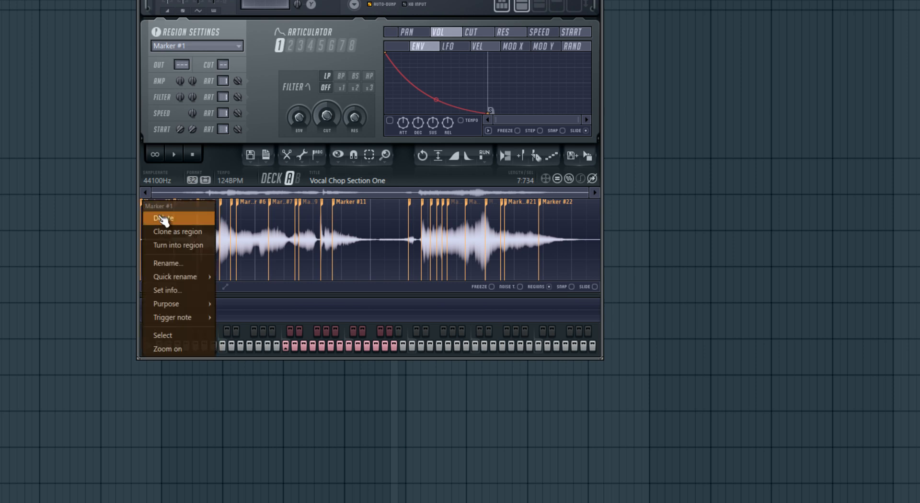
left_click(160, 218)
right_click(173, 203)
left_click(197, 218)
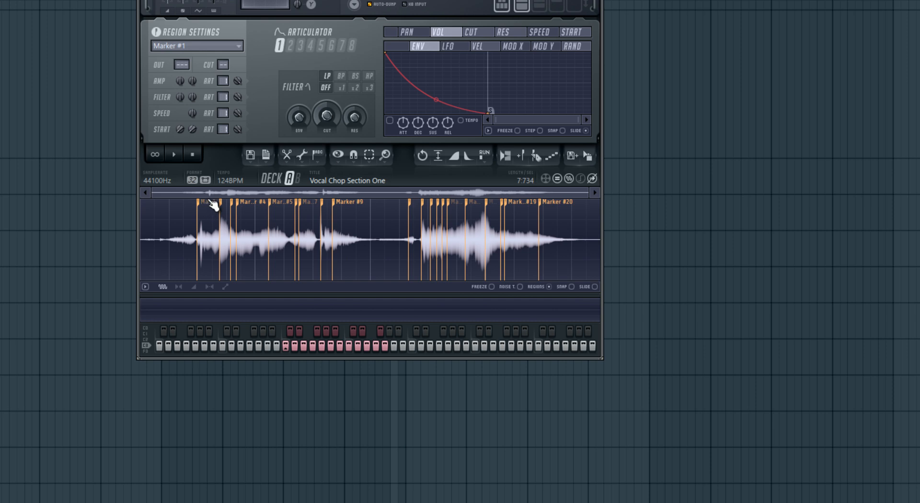
Try the first remaining slice marker slightly later, past the sharp transient, and delete that marker.
left_click_drag(587, 189, 320, 184)
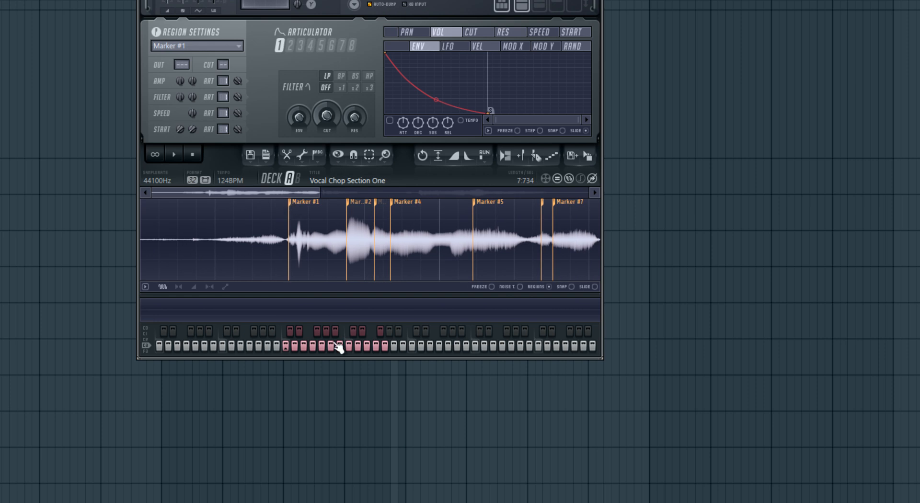
left_click(287, 348)
left_click_drag(291, 202, 302, 202)
left_click(295, 348)
left_click(292, 348)
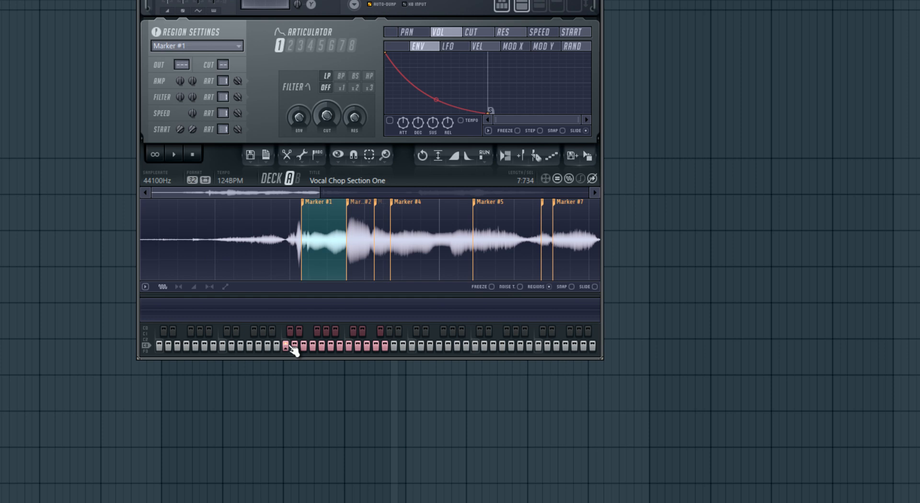
right_click(309, 205)
left_click(317, 215)
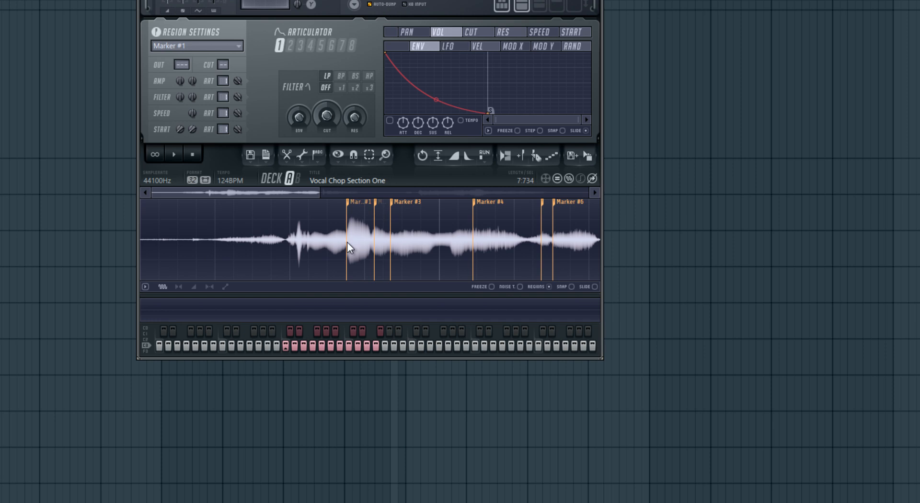
Audition the first few slices and move Marker #3 slightly later in the waveform.
left_click(289, 347)
left_click(296, 335)
left_click(294, 335)
left_click(300, 347)
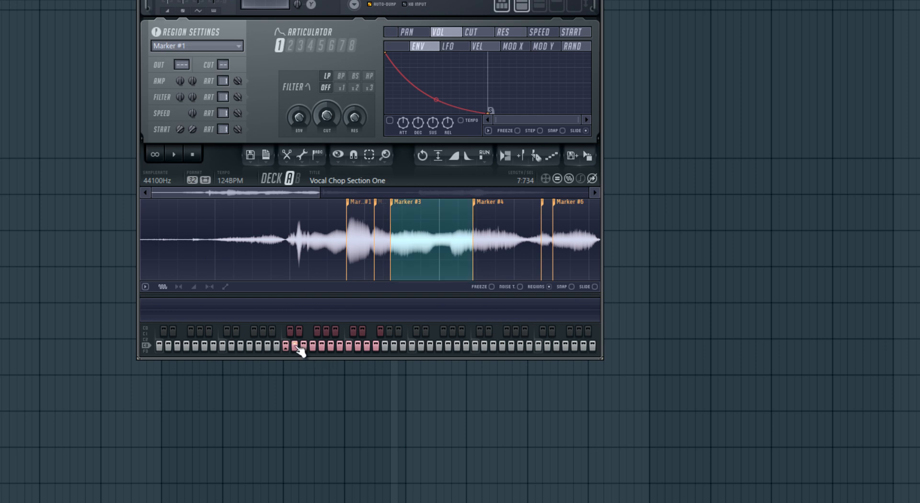
left_click(300, 347)
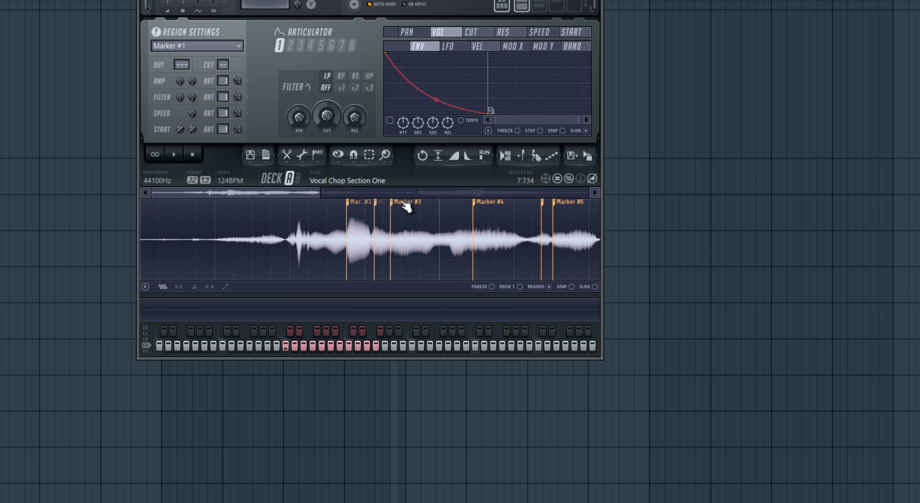
mouse_move(321, 193)
left_mouse_down()
mouse_move(349, 193)
mouse_move(321, 192)
mouse_move(358, 208)
left_mouse_up()
left_click(296, 347)
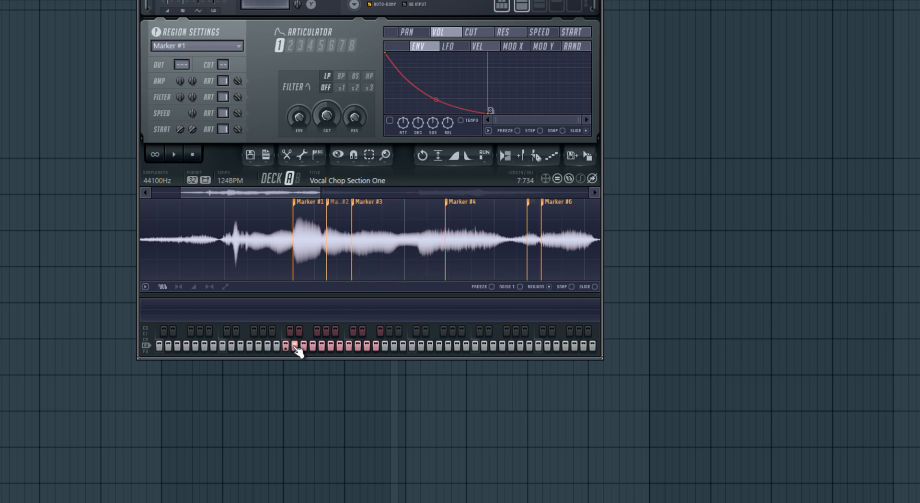
left_click_drag(353, 215, 360, 208)
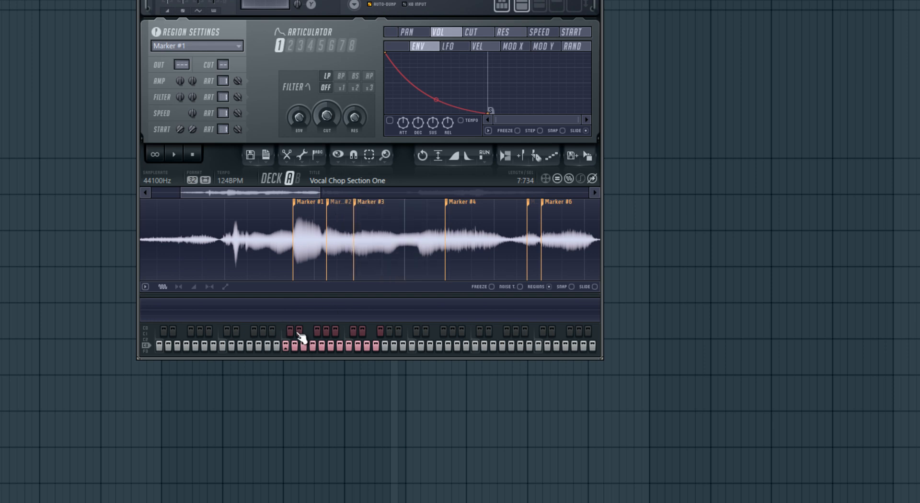
left_click(300, 349)
Audition the slices and delete the two markers directly after Marker #3.
left_click_drag(412, 1, 465, 9)
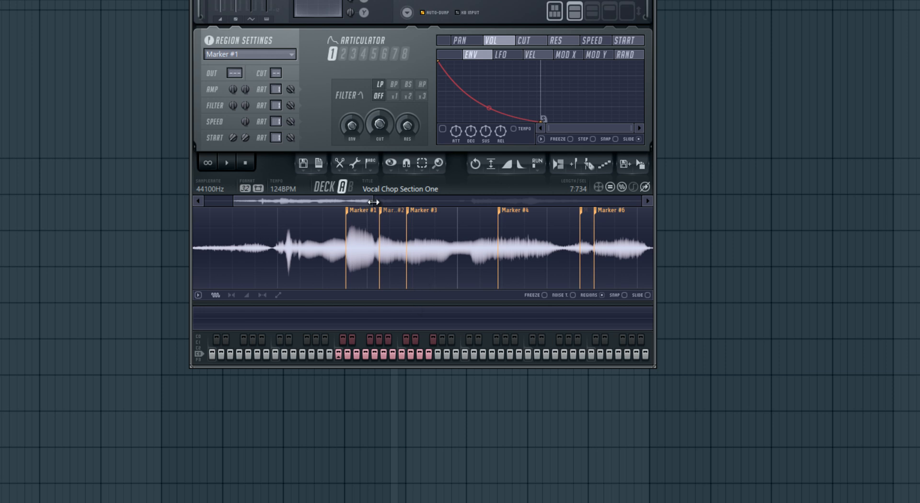
left_click(340, 358)
left_click(345, 339)
left_click(349, 360)
left_click(350, 357)
left_click(355, 341)
right_click(504, 214)
left_click(517, 232)
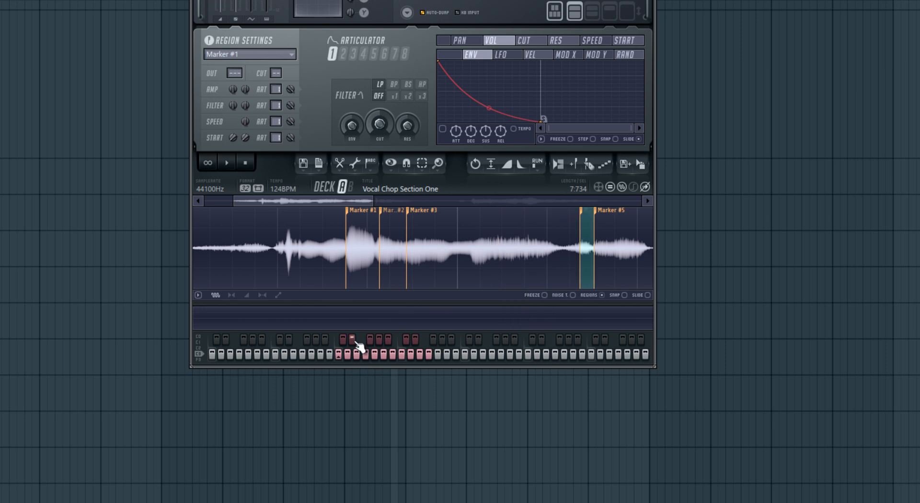
right_click(580, 213)
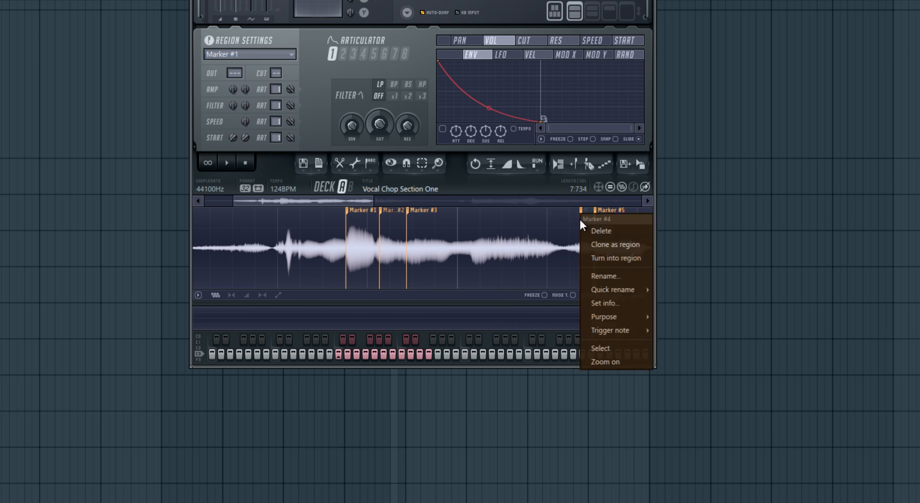
left_click(592, 231)
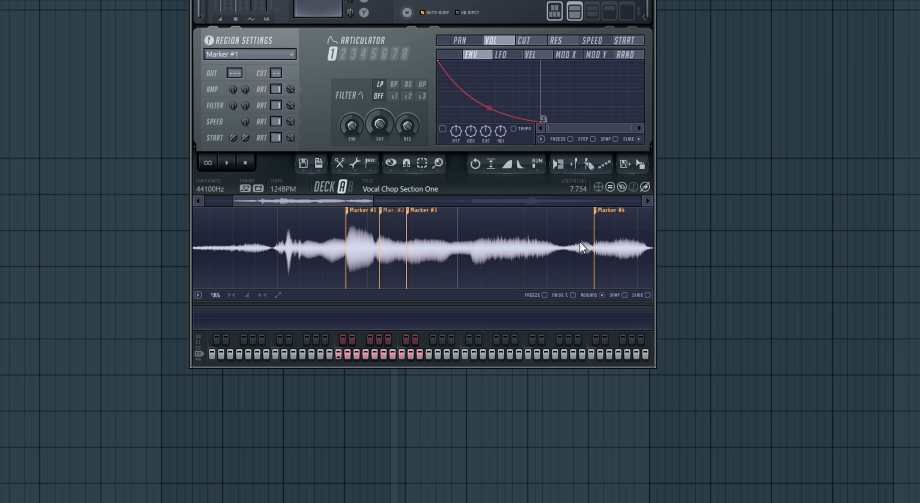
Move Marker #4 later, into the middle of its vocal swell, and audition the resulting slice.
left_click(356, 355)
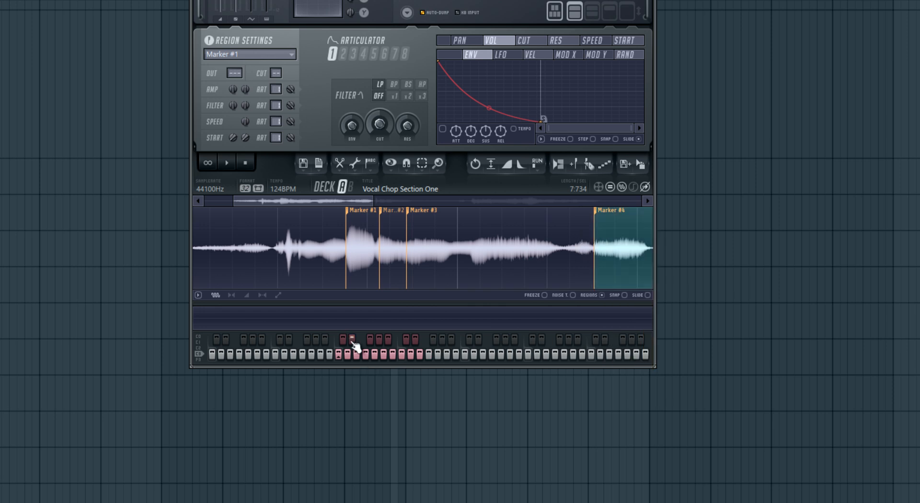
left_click_drag(599, 217, 625, 222)
left_click(358, 353)
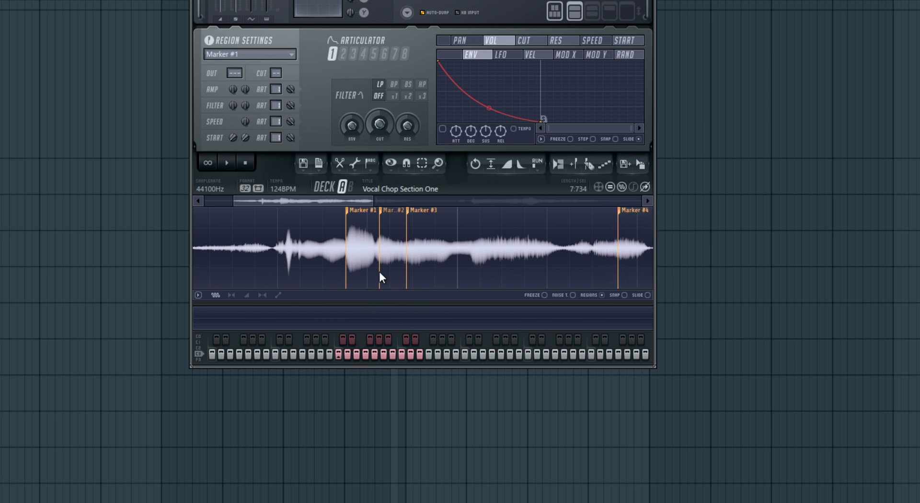
left_click_drag(346, 203, 379, 202)
left_click_drag(530, 216, 527, 217)
left_click(353, 341)
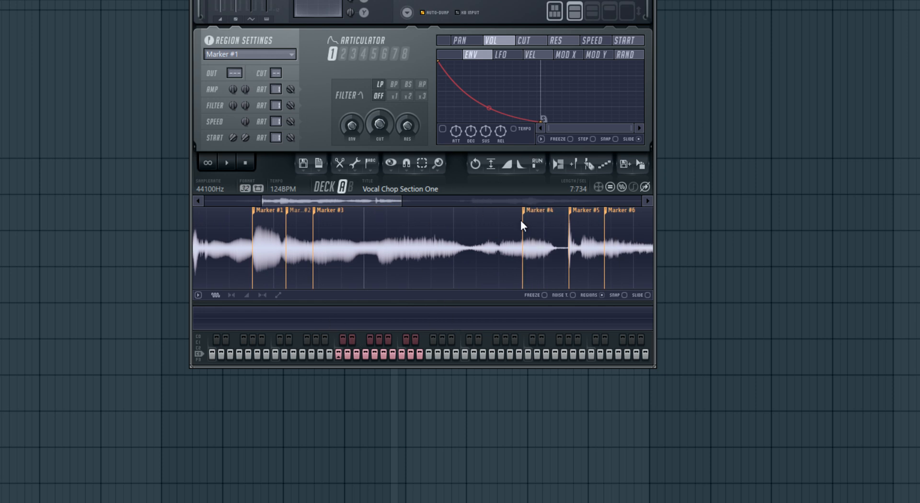
Delete every slice marker after Marker #4 through to the end of the sample.
left_click_drag(403, 203, 534, 202)
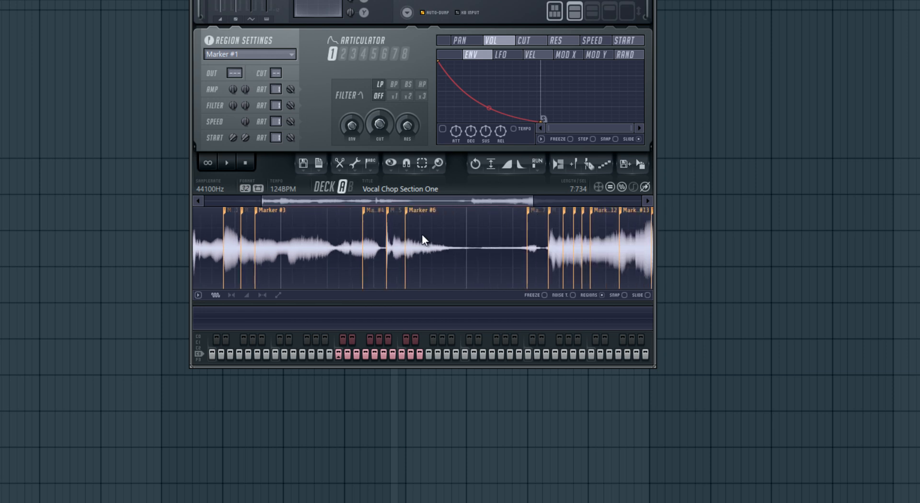
right_click(394, 215)
left_click(408, 225)
right_click(406, 214)
left_click(422, 225)
right_click(533, 216)
left_click(544, 230)
right_click(550, 212)
left_click(562, 228)
left_click(572, 216)
right_click(563, 212)
left_click(571, 225)
right_click(578, 214)
left_click(583, 227)
right_click(585, 211)
left_click(599, 229)
left_click(597, 217)
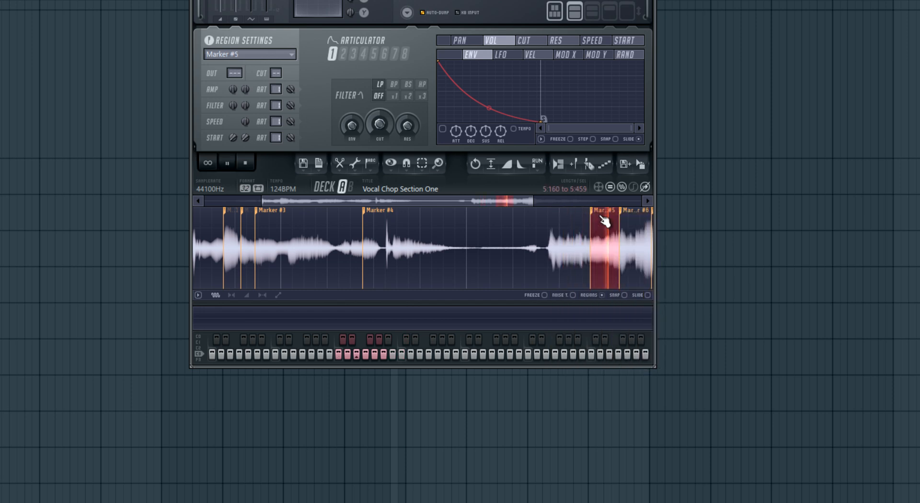
right_click(591, 212)
left_click(610, 228)
right_click(621, 211)
left_click(632, 230)
left_click(536, 200)
right_click(477, 212)
left_click(498, 226)
right_click(494, 211)
left_click(513, 226)
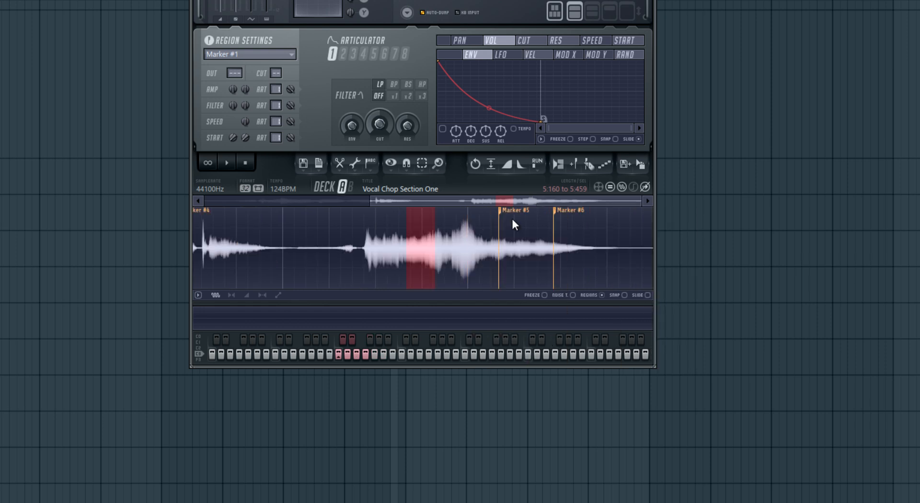
right_click(505, 210)
left_click(520, 229)
right_click(558, 211)
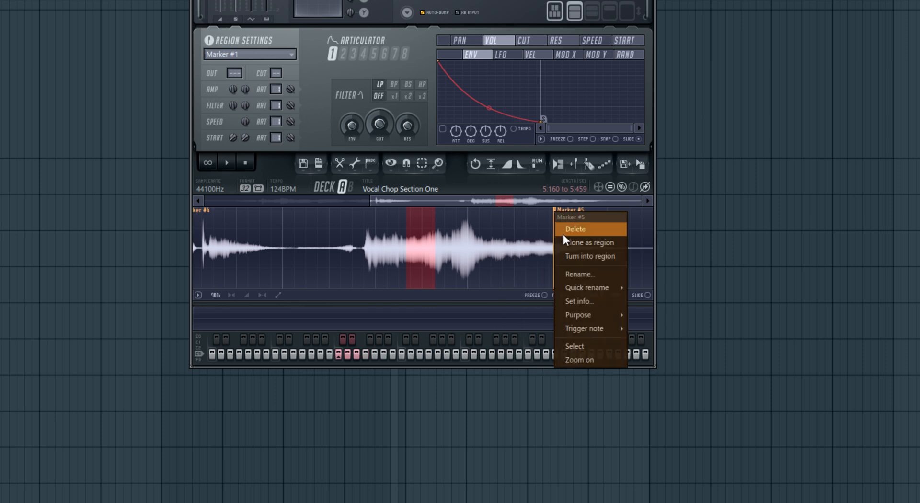
left_click(571, 231)
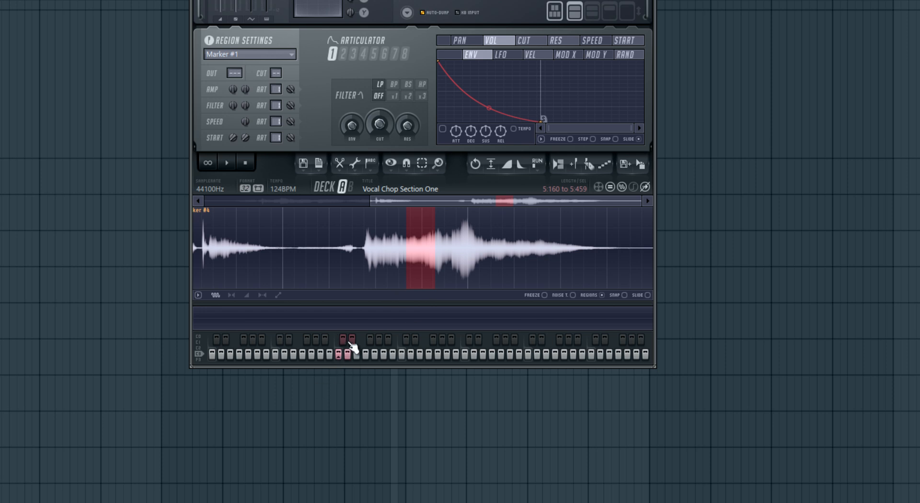
Close Slicex and rename its channel in the step sequencer to Chops.
left_click(626, 27)
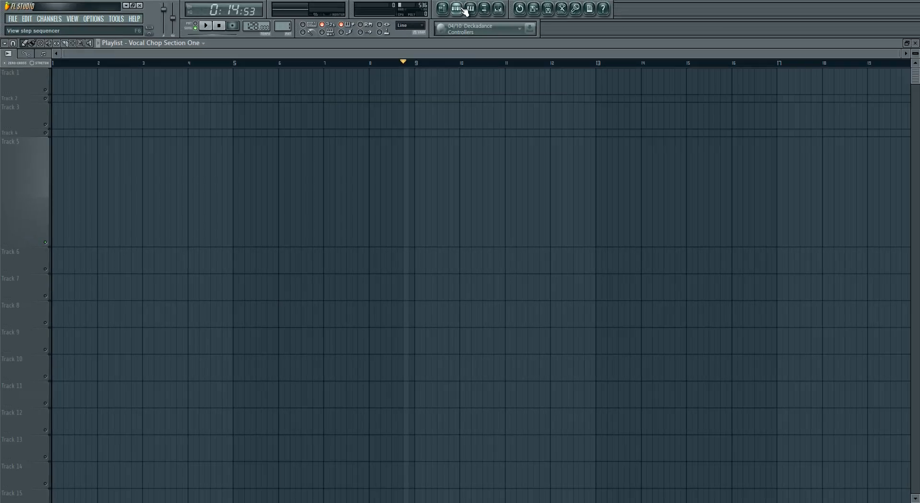
left_click(468, 10)
left_click_drag(276, 110, 342, 114)
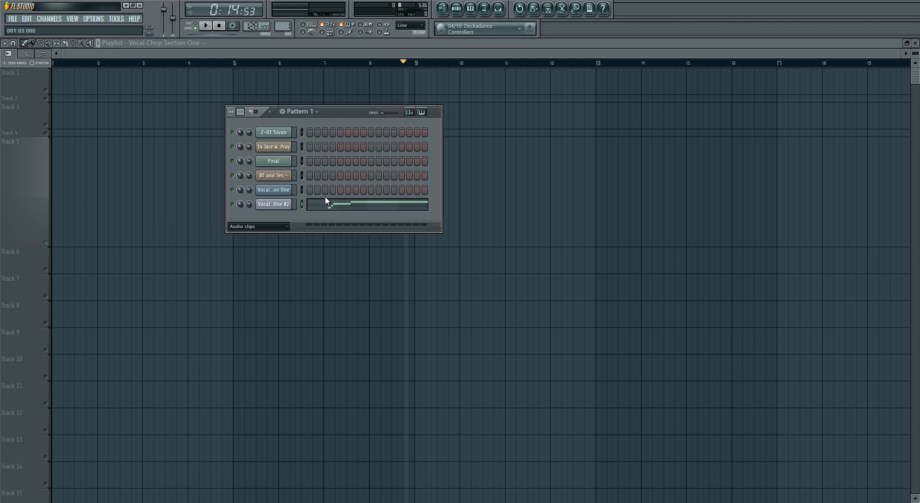
right_click(291, 204)
left_click(337, 217)
type("C")
key("Return")
right_click(278, 207)
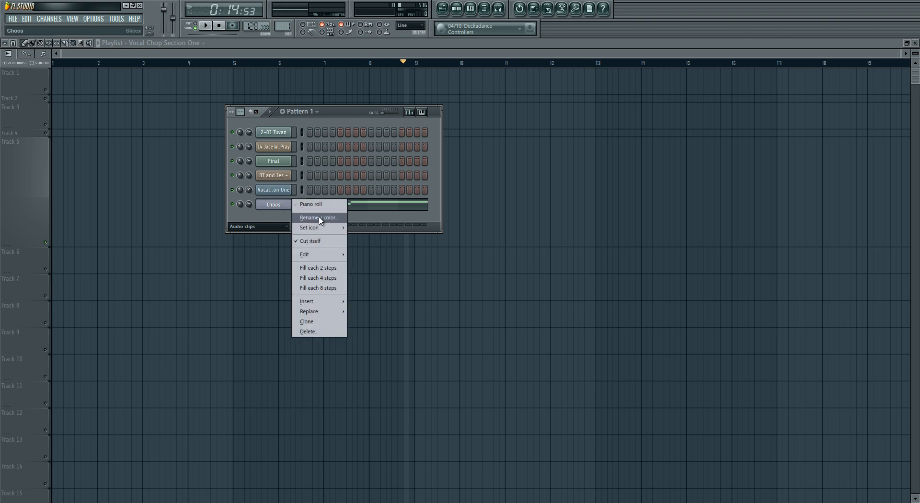
left_click(316, 218)
left_click(267, 215)
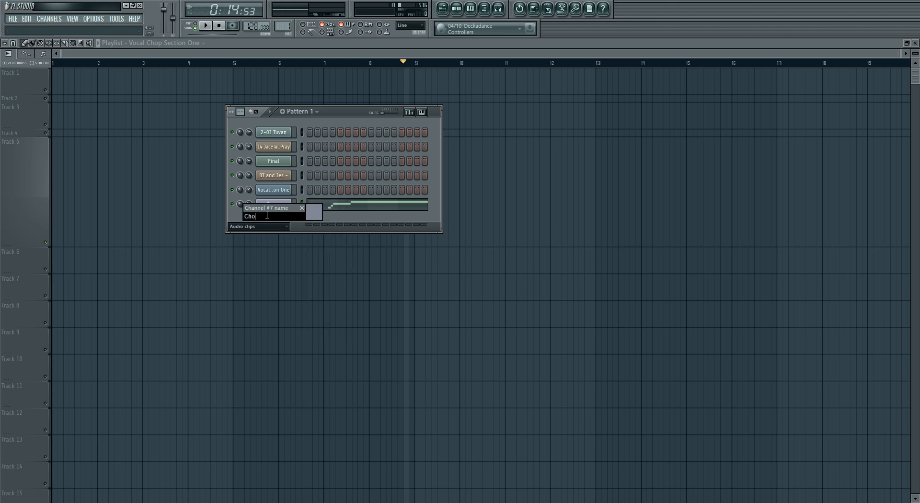
type("ps")
key("Return")
Open the Chops channel's piano roll, maximize it, and delete all the automatically placed slice notes.
left_click(317, 211)
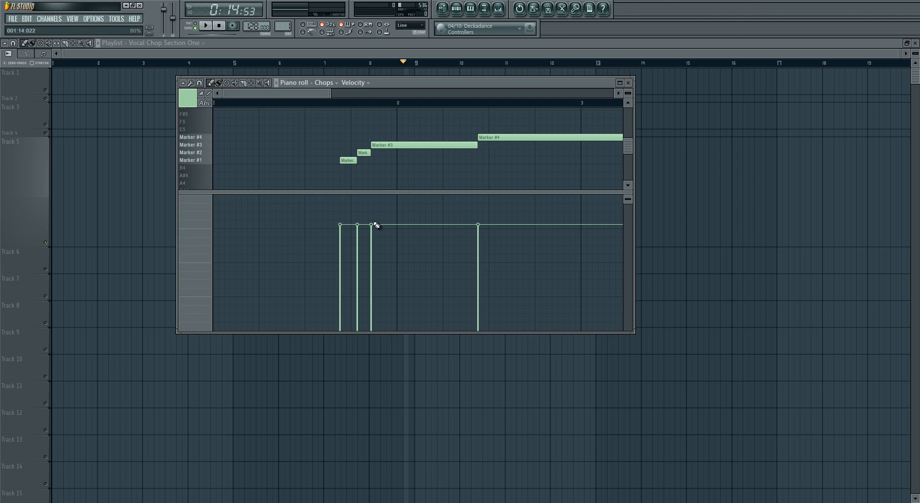
left_click(620, 82)
scroll(284, 53, "up", 3)
left_click_drag(284, 53, 632, 55)
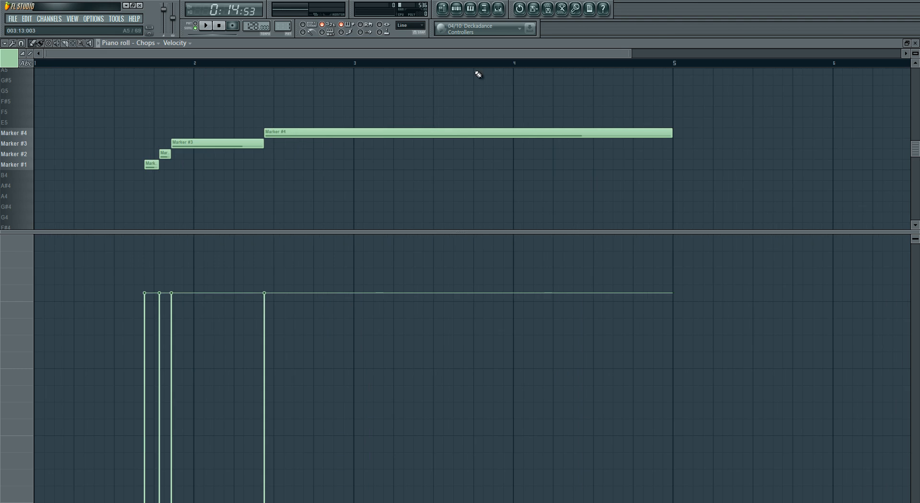
key("ctrl+a")
key("Delete")
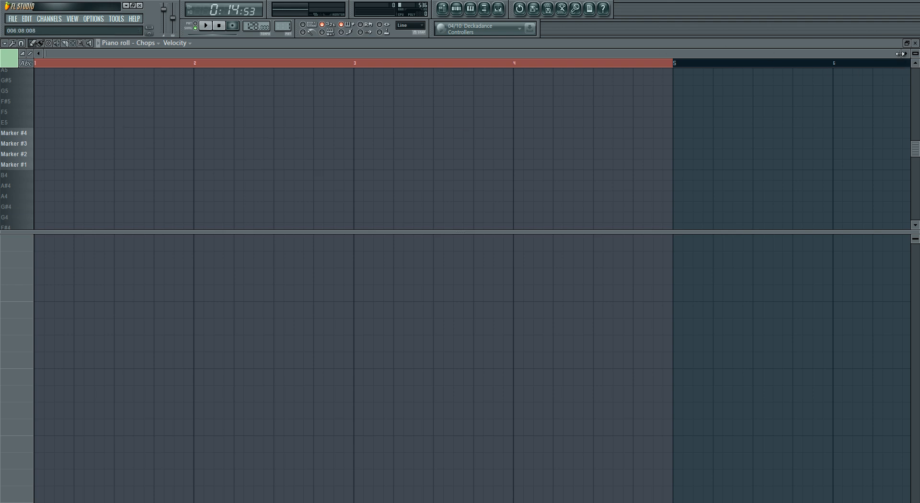
Audition the Marker #2 and Marker #1 slices from the piano roll keys.
left_click_drag(900, 54, 841, 54)
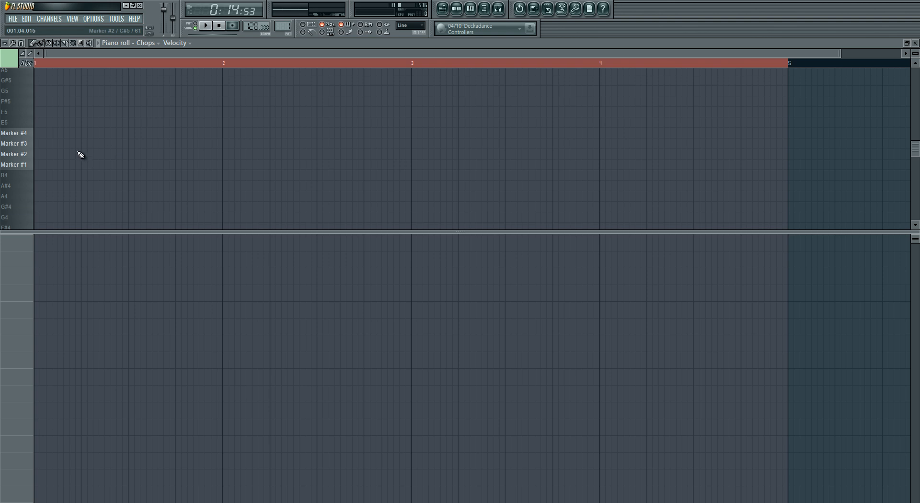
left_click(24, 157)
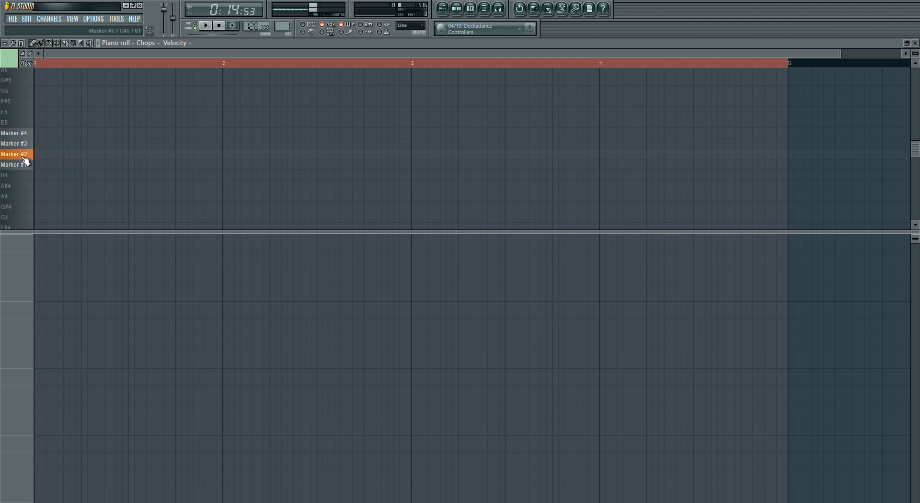
left_click(25, 167)
left_click(25, 167)
left_click(22, 156)
left_click_drag(840, 53, 416, 40)
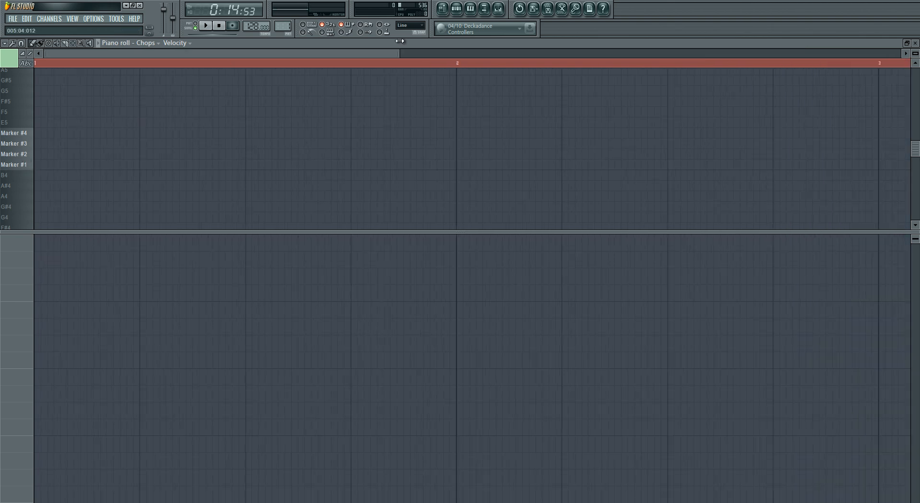
Place two Marker #2 notes, each 18 ticks long, at steps 1 and 4 of bar 1, and play the pattern.
left_click(37, 155)
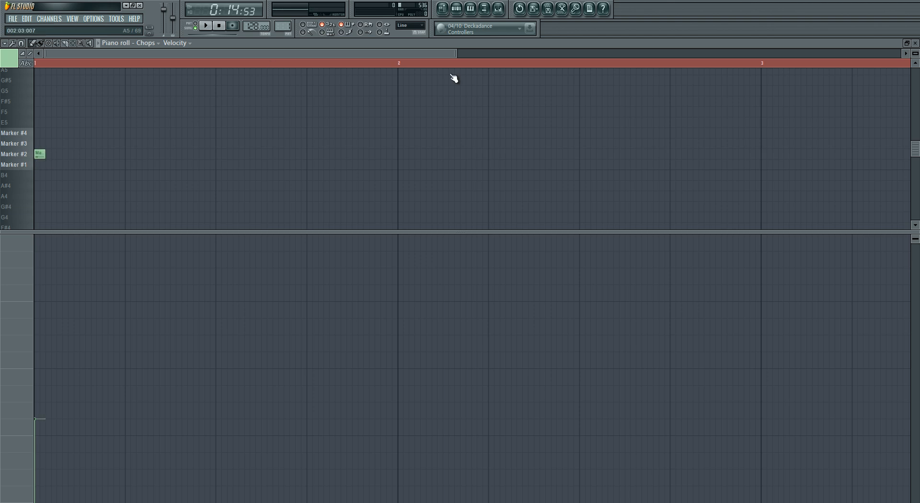
left_click_drag(455, 54, 288, 56)
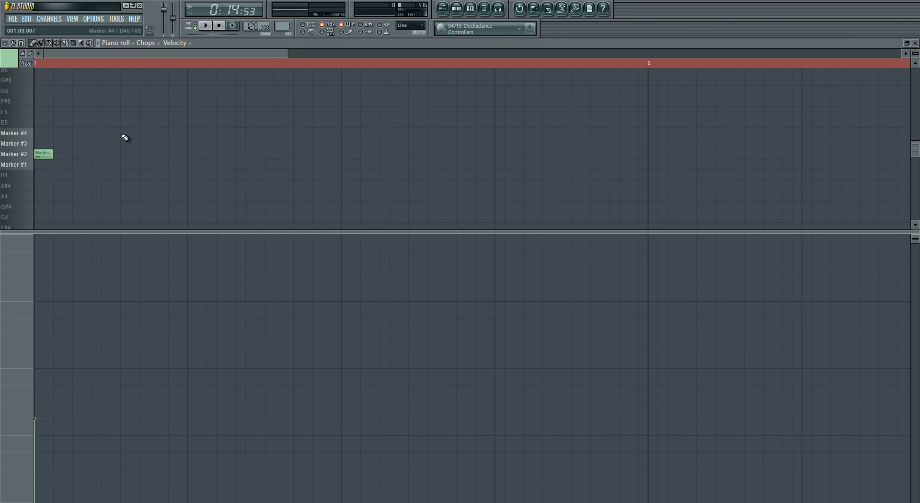
left_click_drag(48, 154, 63, 155)
left_click(153, 157)
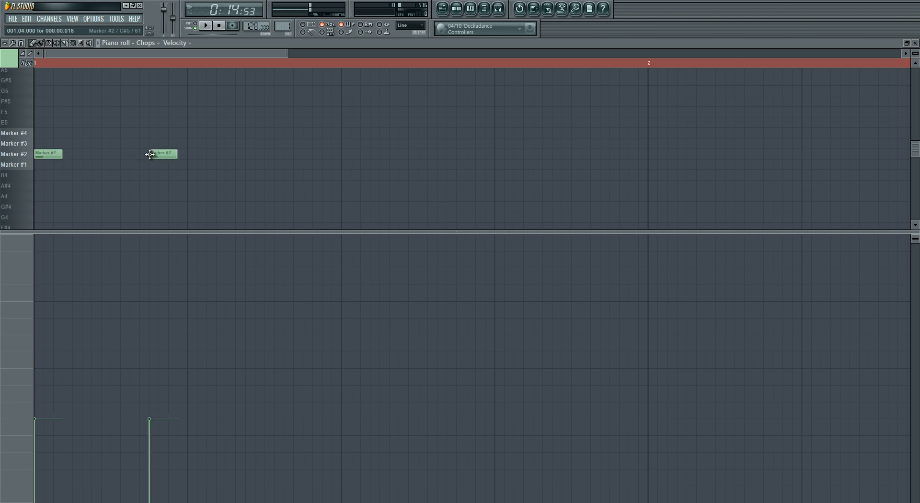
left_click(196, 25)
left_click(207, 26)
left_click(219, 27)
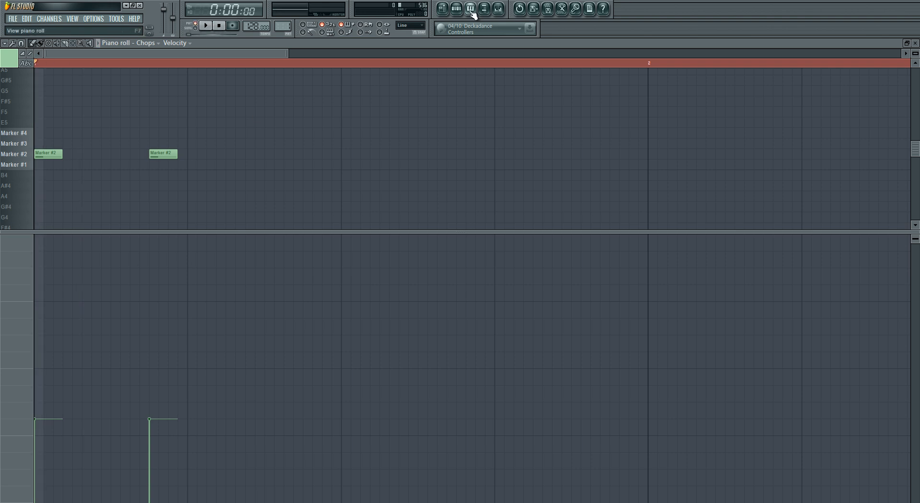
Raise the Chops channel's volume slightly and set the velocity of both Marker #2 notes to about 100%.
left_click(456, 10)
left_click(277, 204)
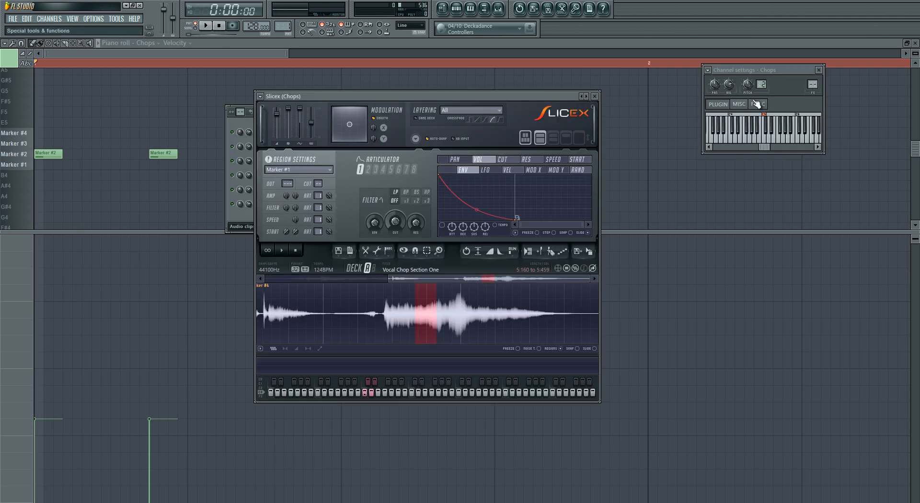
left_click_drag(729, 86, 731, 79)
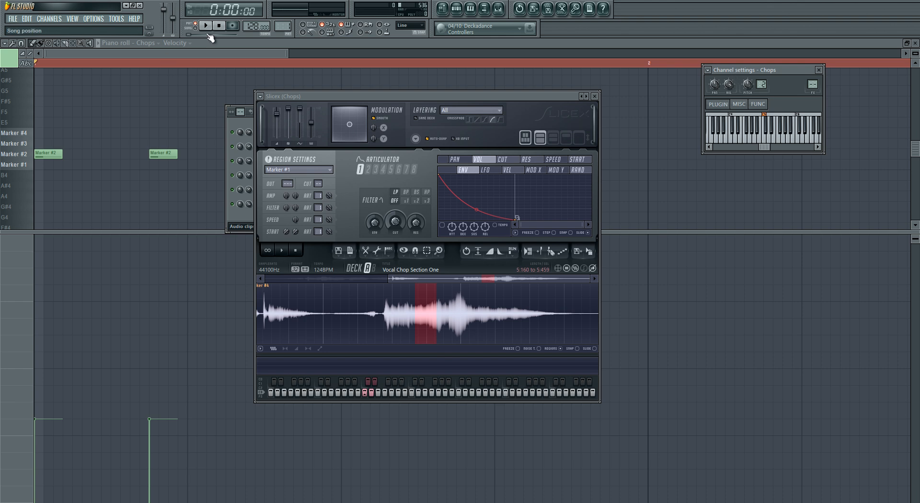
left_click(243, 52)
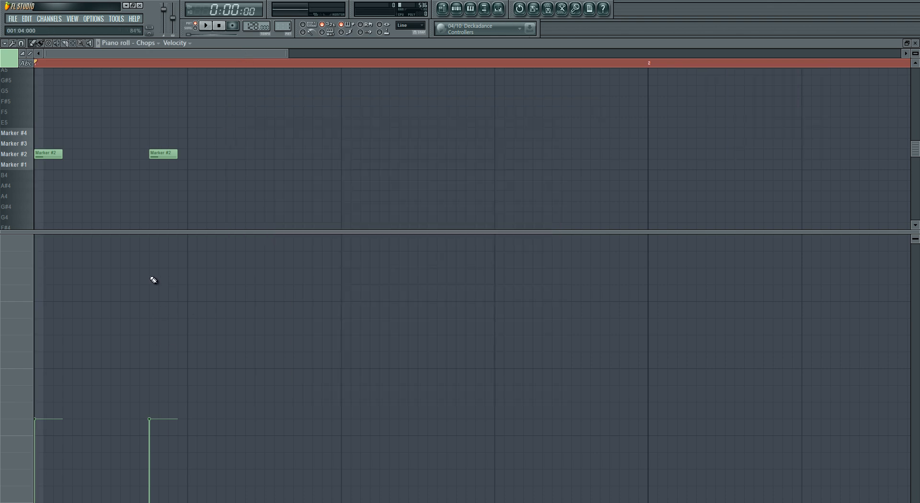
left_click(152, 300)
left_click(39, 302)
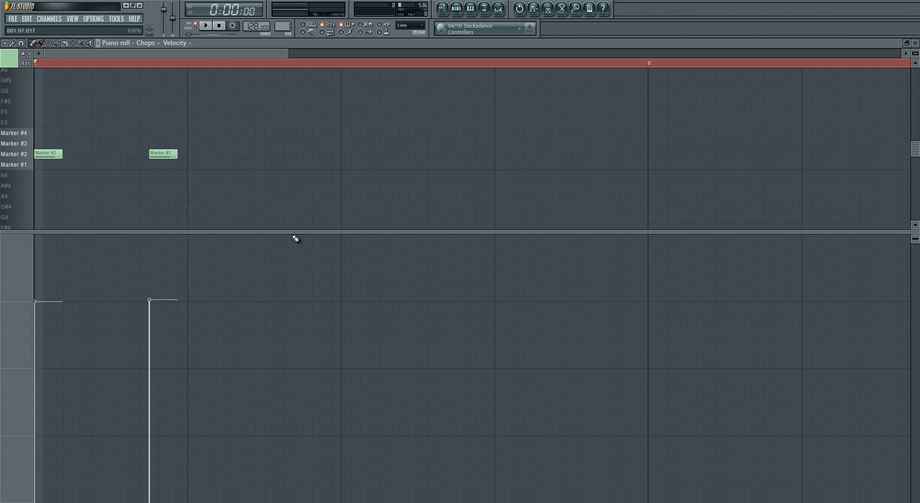
Add a Marker #2 note at step 6 and a Marker #3 note at step 7, playing the pattern after each.
left_click(227, 154)
left_click(205, 25)
left_click(220, 26)
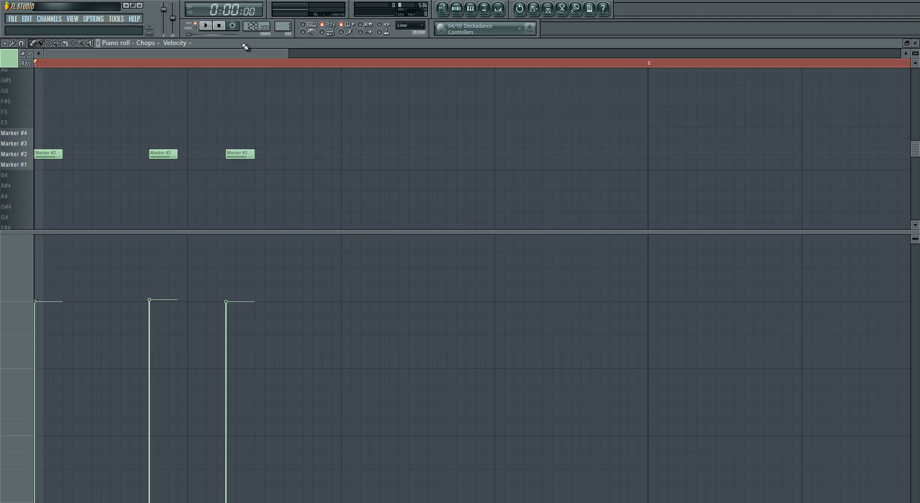
left_click(267, 133)
mouse_move(277, 133)
left_mouse_down()
mouse_move(282, 144)
mouse_move(272, 144)
left_mouse_up()
left_click(206, 26)
left_click(219, 25)
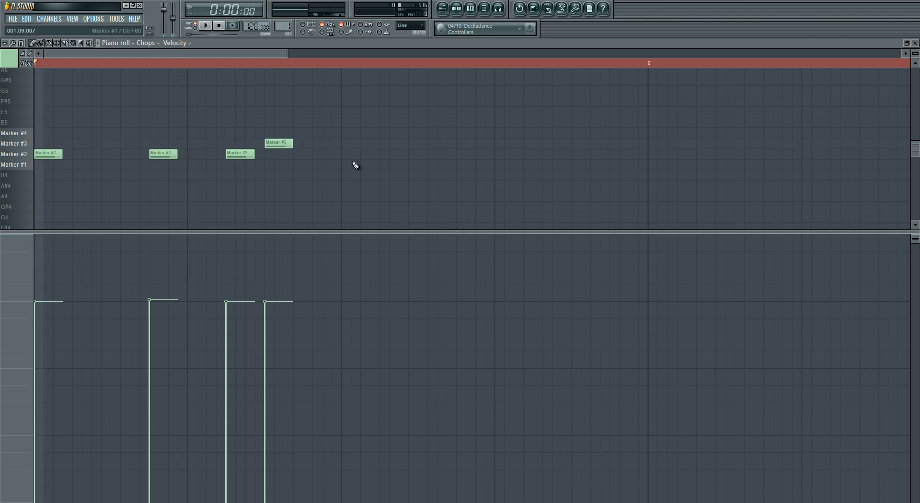
Add a short Marker #1 note at step 9 and a short Marker #4 note at step 10, with a playback check.
left_click_drag(345, 175, 355, 165)
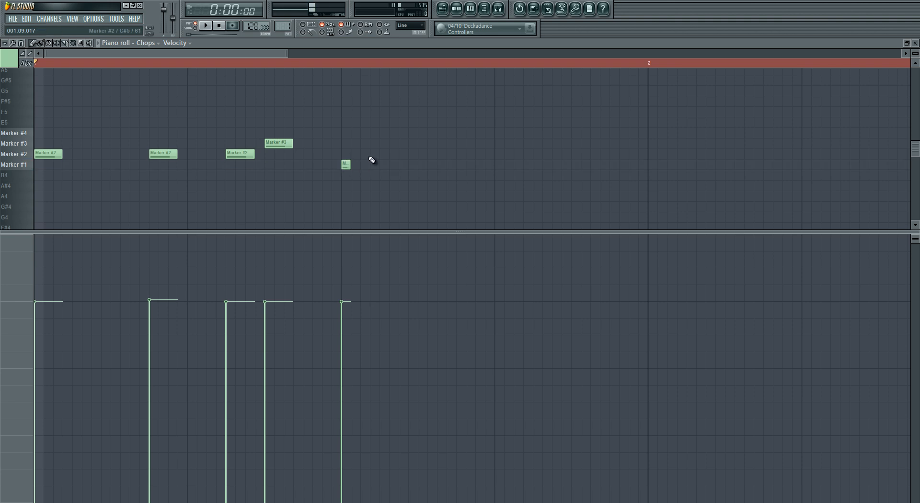
left_click(367, 123)
left_click_drag(360, 124, 361, 135)
left_click(206, 25)
left_click(206, 26)
left_click_drag(363, 133, 383, 137)
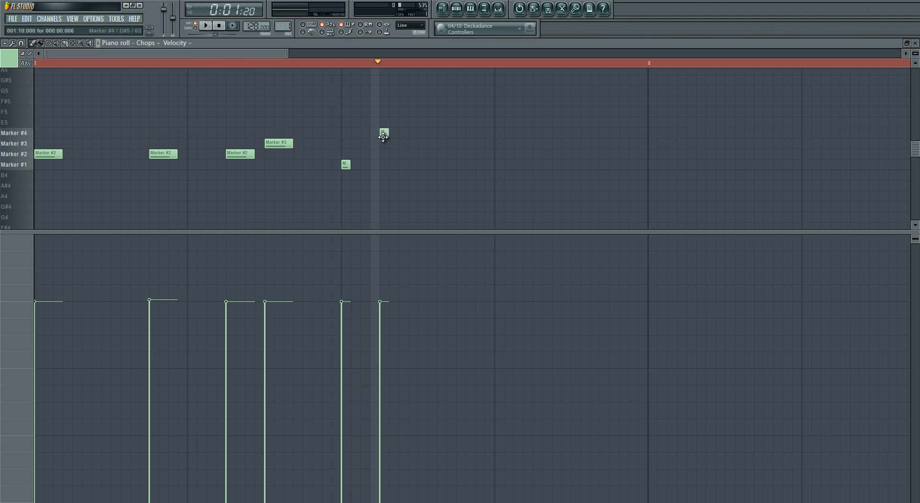
Add a second Marker #4 note at step 12, play the pattern, and lengthen the last three notes together.
left_click(459, 133)
key("space")
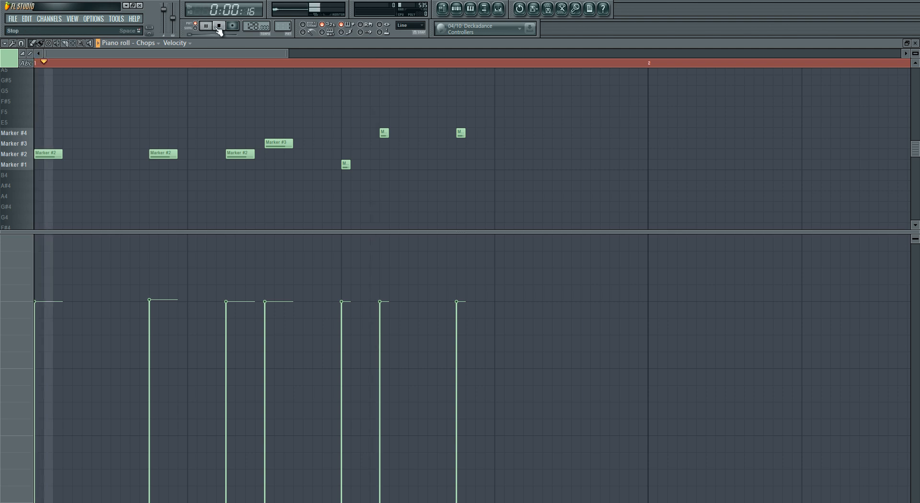
left_click(219, 28)
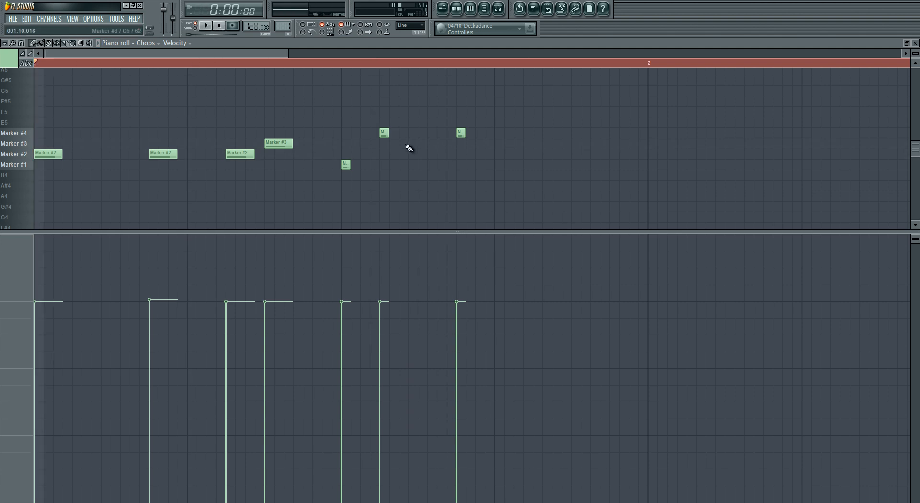
left_click_drag(349, 127, 476, 183)
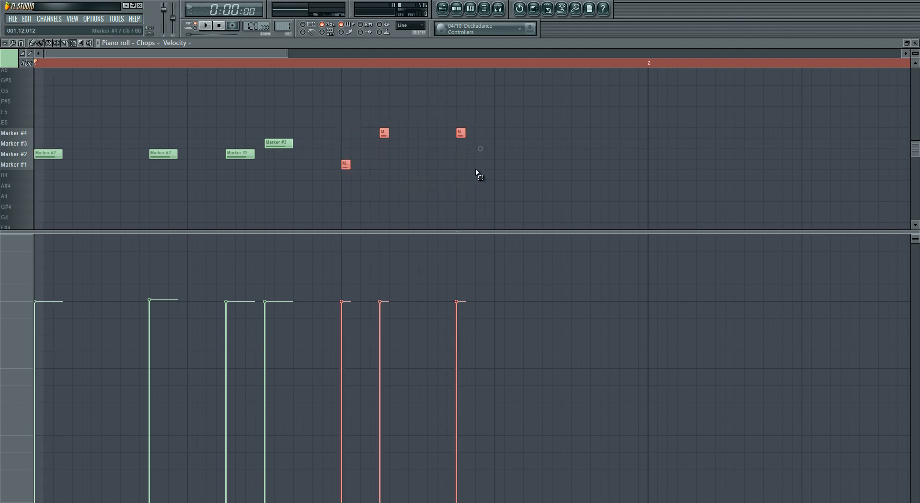
left_click_drag(464, 135, 475, 136)
key("ctrl+d")
Add a Marker #1 note at step 13 and a longer Marker #4 note at step 15, and play the pattern.
left_click_drag(287, 53, 378, 53)
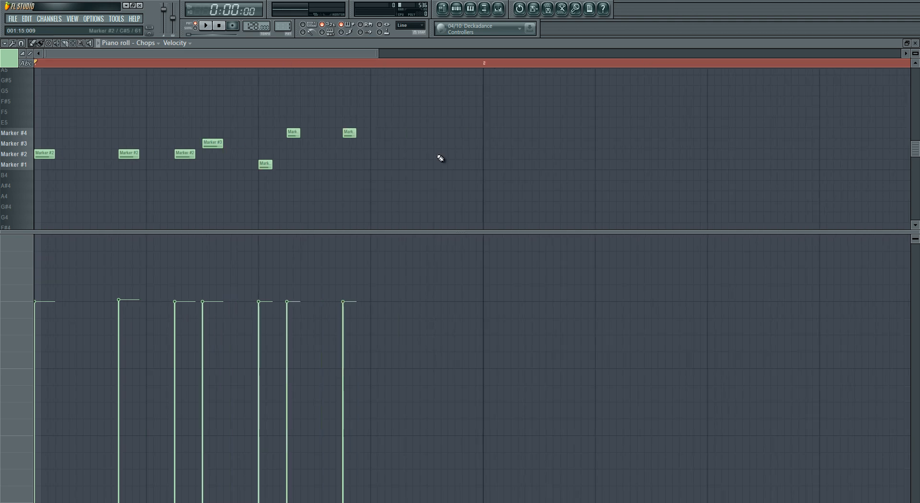
left_click(376, 164)
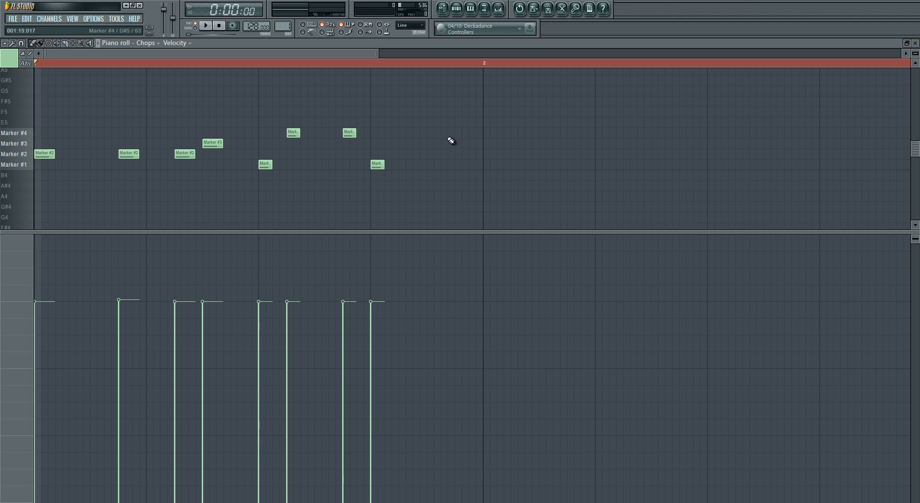
left_click(430, 133)
key("space")
key("space")
left_click_drag(438, 135, 454, 134)
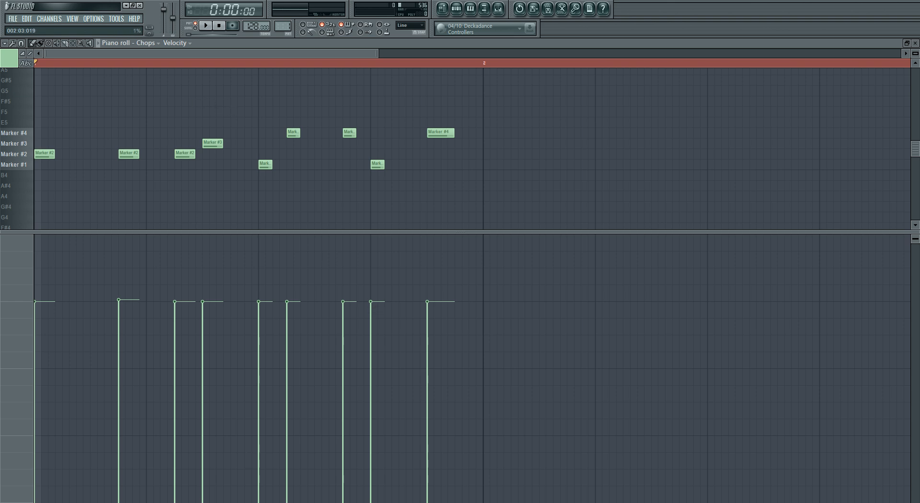
Fill the gap between the first two Marker #2 notes with four short Marker #2 notes at half-step intervals.
left_click_drag(375, 54, 267, 107)
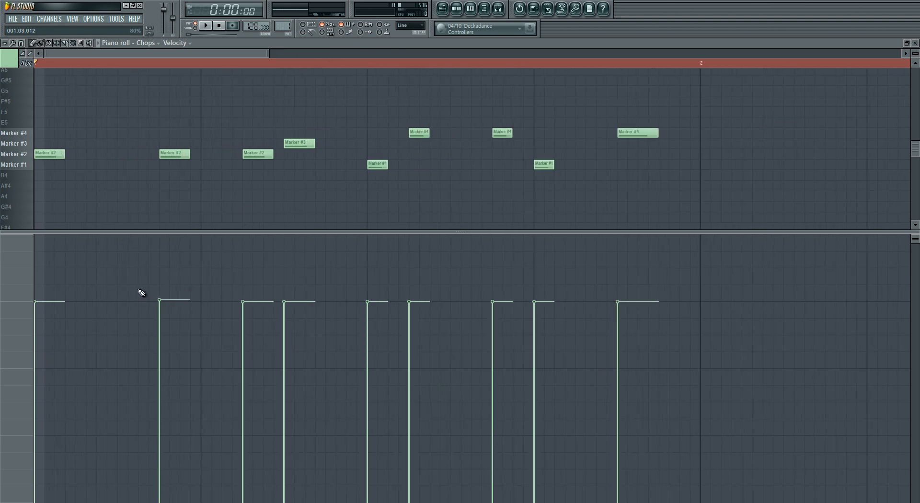
left_click(84, 158)
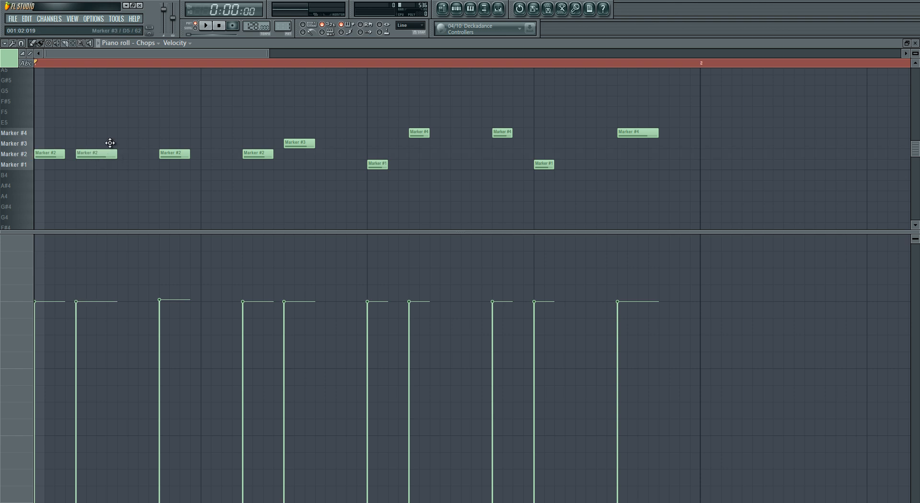
left_click_drag(113, 157, 88, 156)
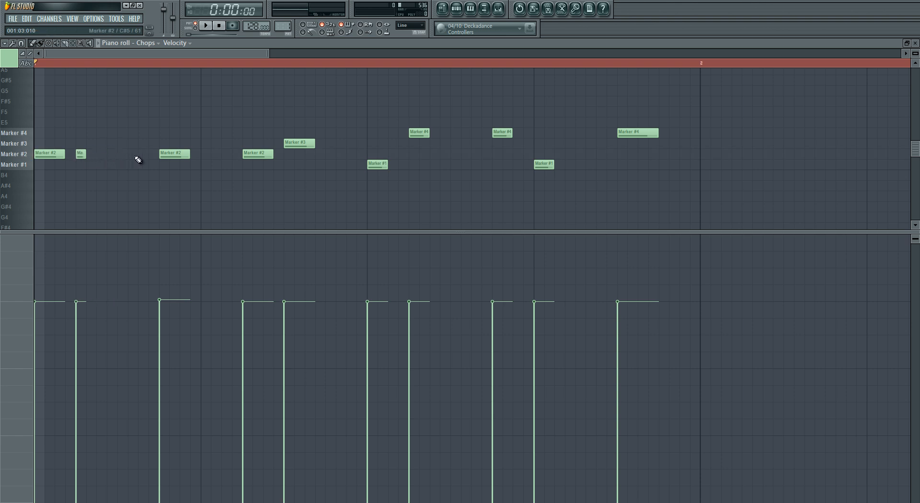
left_click(101, 155)
left_click(120, 156)
left_click(142, 156)
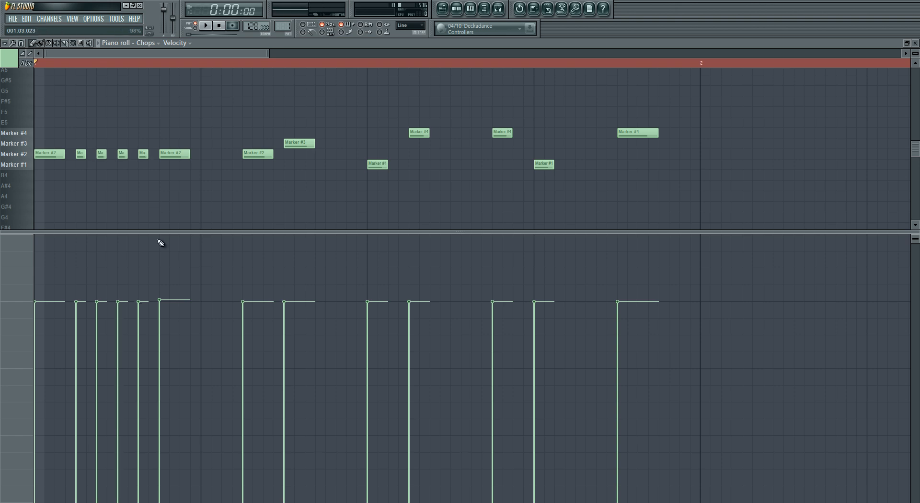
Ramp the velocities of the four short Marker #2 notes upward from low to medium and play the pattern.
left_click_drag(76, 438, 139, 398)
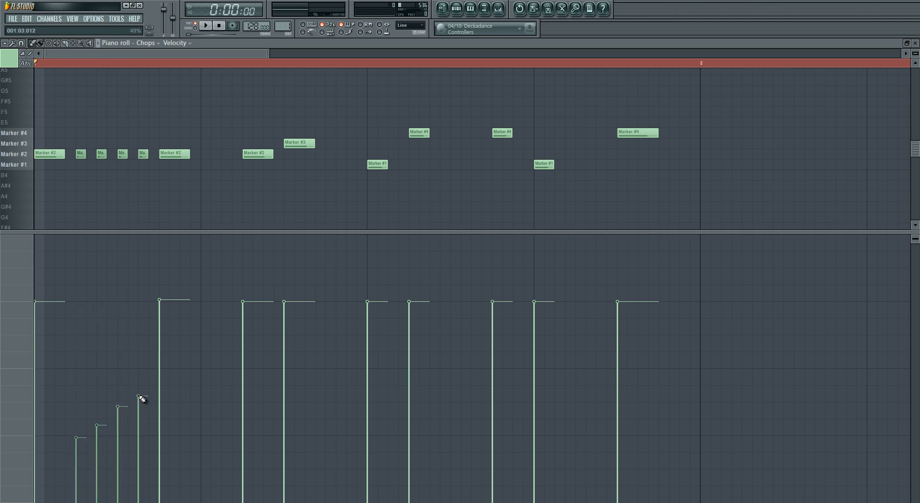
left_click(207, 26)
left_click(219, 26)
Shorten the Marker #3 note, add a lower-velocity repeat of it at step 8, and play the pattern.
left_click_drag(314, 144, 305, 144)
left_click(329, 143)
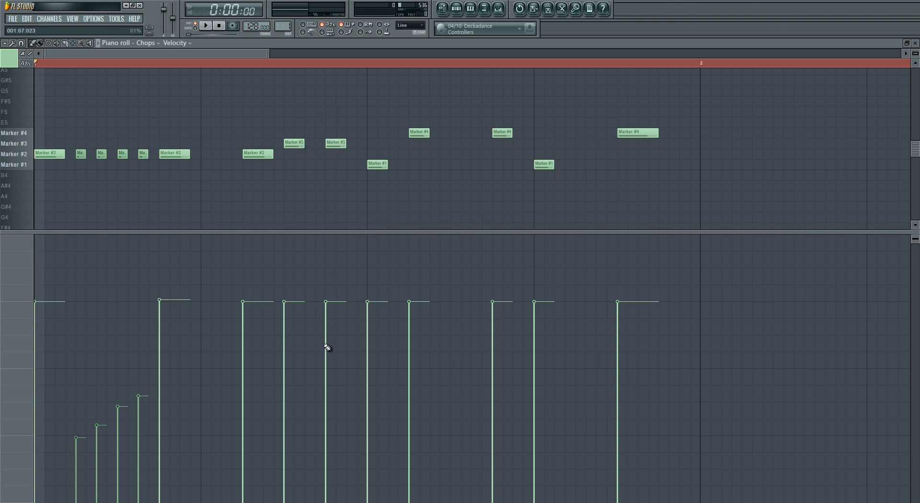
left_click_drag(326, 355, 325, 385)
left_click(206, 26)
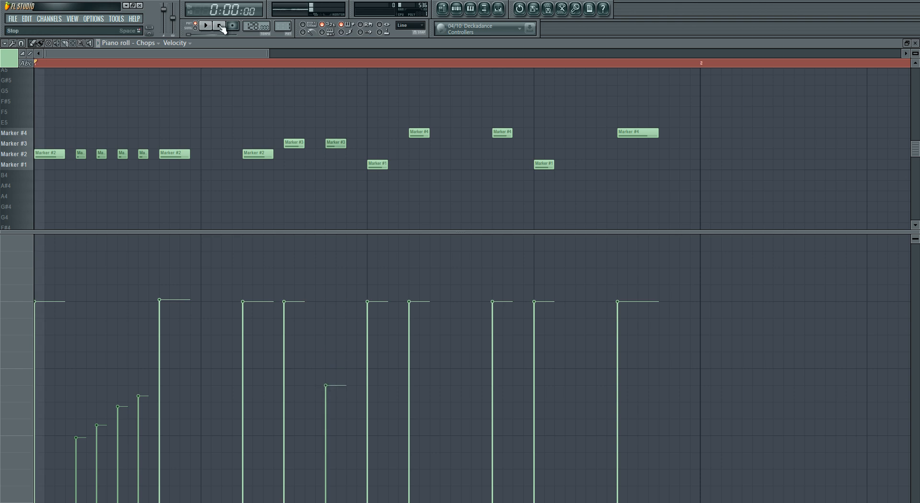
left_click(221, 27)
Add two short Marker #4 notes with rising, reduced velocities just before the step 12 note and play the pattern.
left_click(454, 133)
left_click(474, 133)
left_click(452, 414)
left_click(471, 397)
left_click(452, 432)
left_click(207, 26)
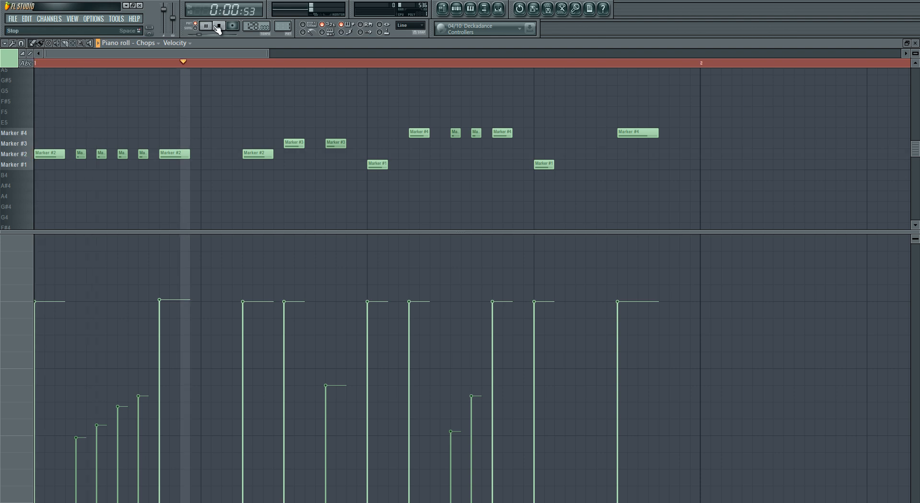
left_click(218, 27)
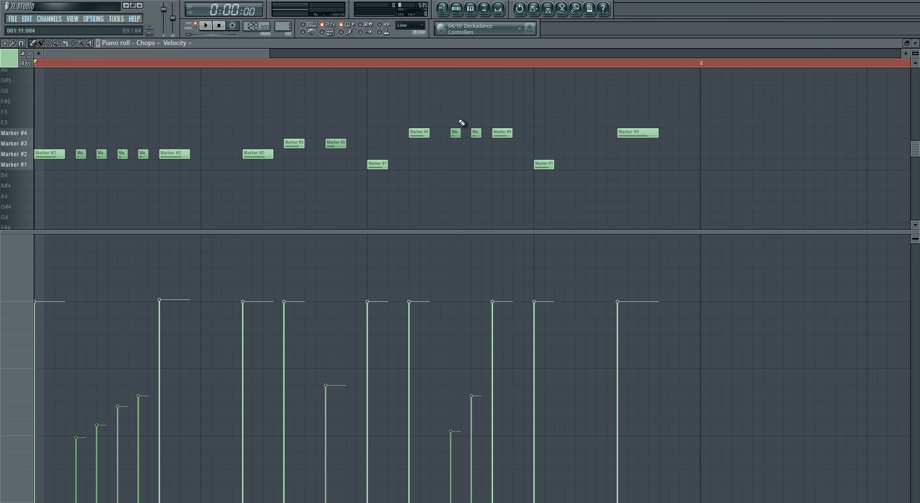
Close the piano roll, load Fruity Reeverb in the Master track's first effect slot, and arrange the mixer and effect windows side by side.
left_click(916, 42)
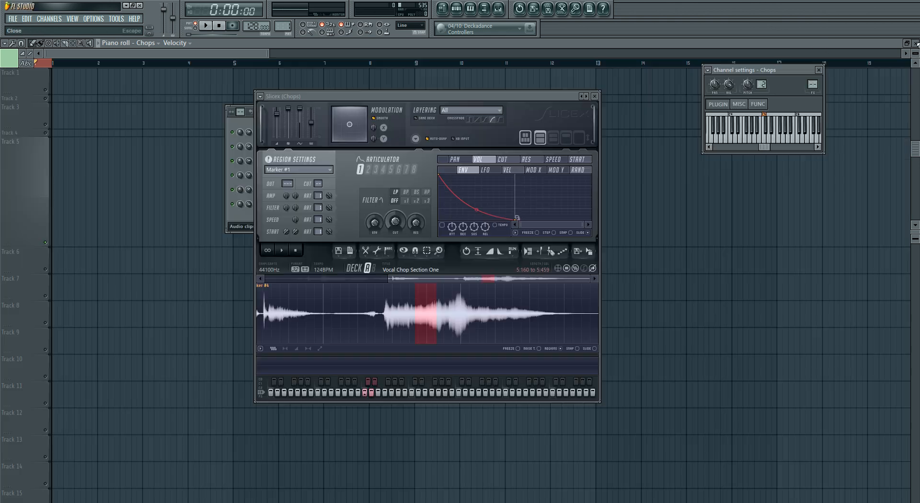
left_click(498, 8)
left_click_drag(664, 30, 504, 175)
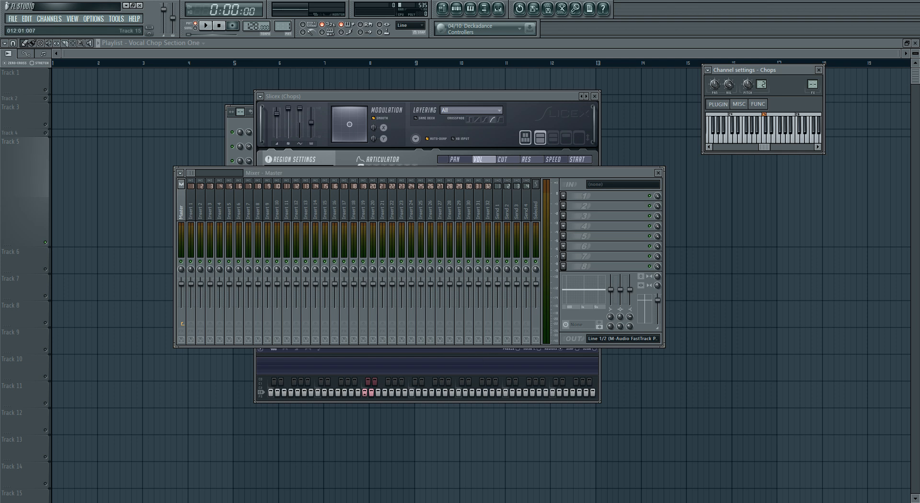
left_click(565, 196)
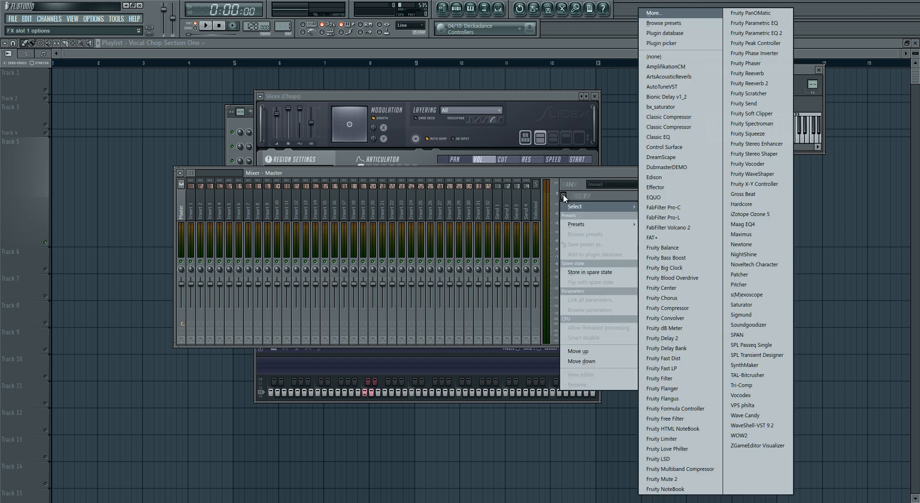
left_click(757, 68)
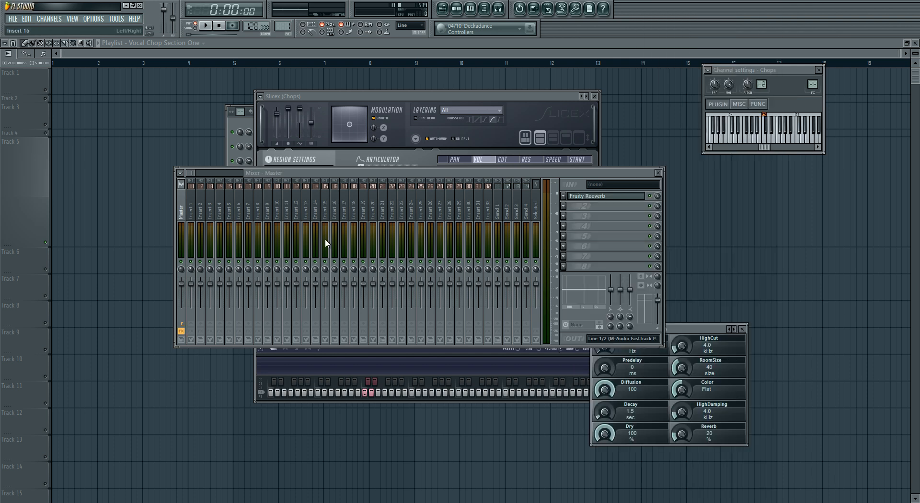
left_click_drag(705, 331, 306, 194)
left_click_drag(374, 175, 564, 178)
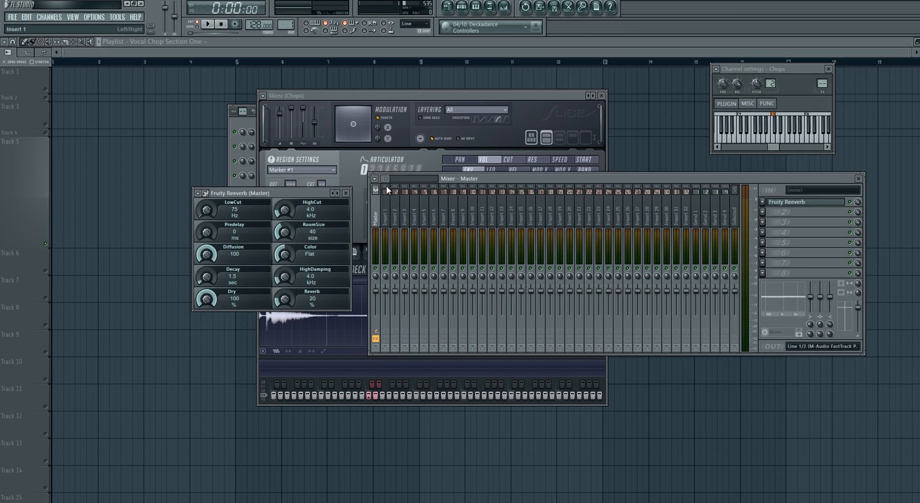
Set Fruity Reeverb's HighCut to OFF, LowCut to 750 Hz, RoomSize to 33, Reverb to 12% and Decay to 2.9 sec.
left_click_drag(290, 201, 293, 206)
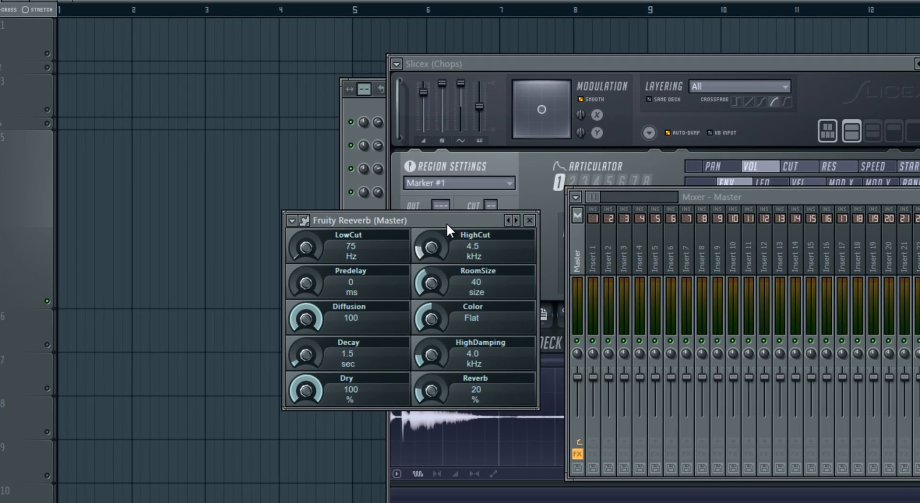
left_click_drag(446, 223, 476, 34)
left_click_drag(301, 246, 299, 200)
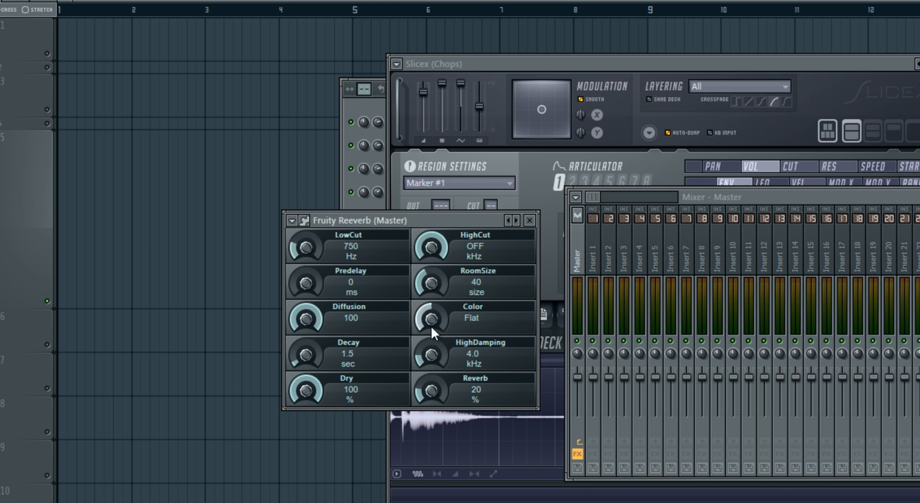
scroll(422, 282, "down", 7)
scroll(430, 393, "down", 8)
left_click_drag(303, 353, 308, 344)
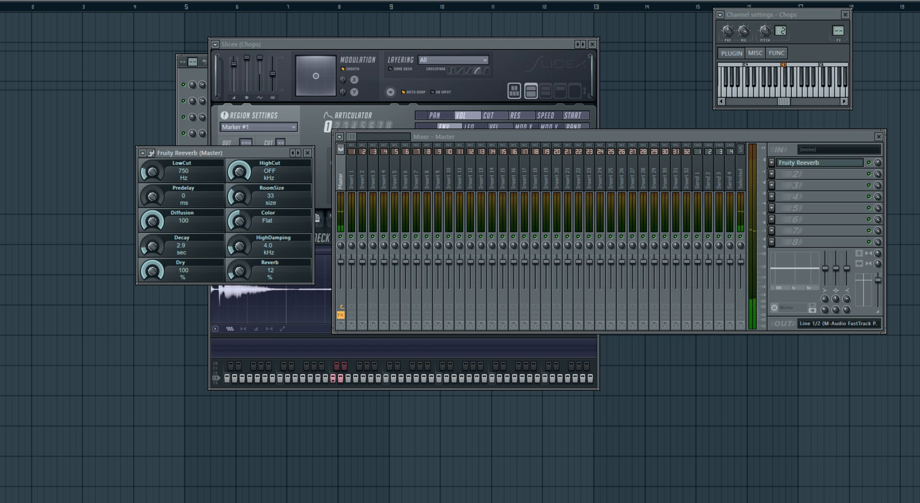
Load Fruity Delay 2 in the Master track's second effect slot, place its window over the reverb, and apply a ping-pong delay preset.
left_click(777, 177)
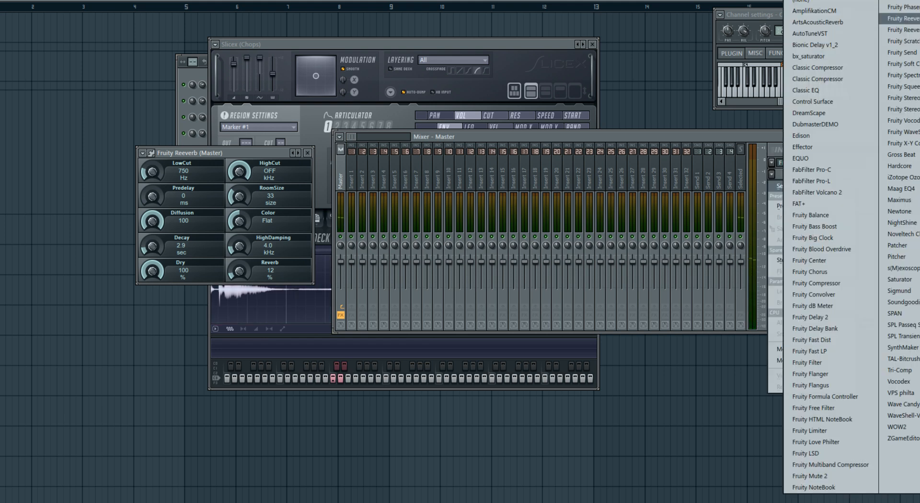
left_click(837, 318)
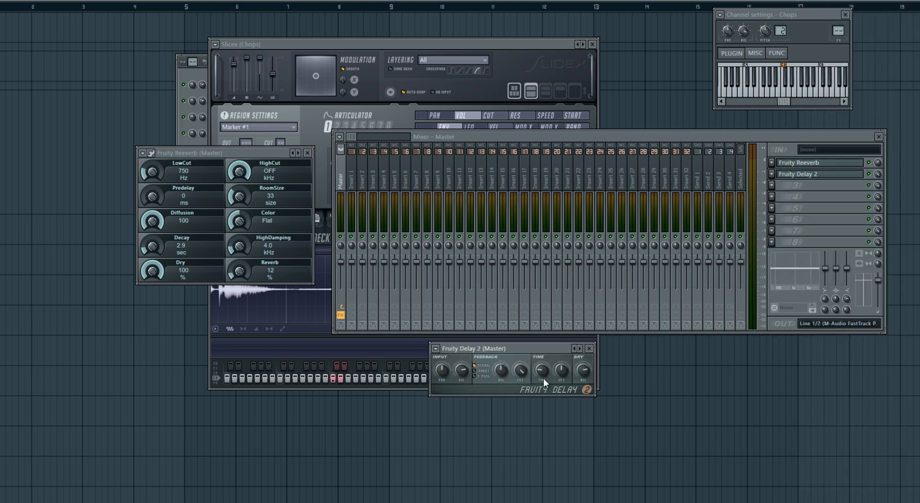
left_click_drag(533, 347, 229, 231)
left_click(129, 230)
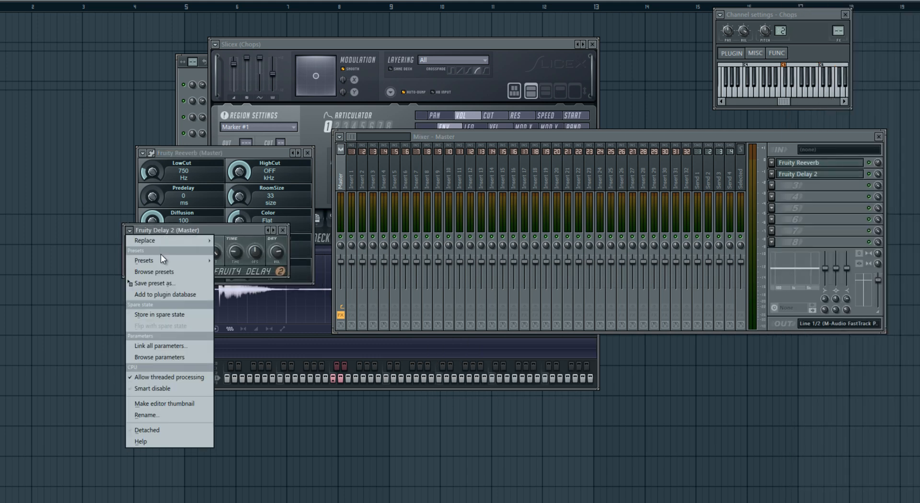
mouse_move(168, 261)
left_click(251, 285)
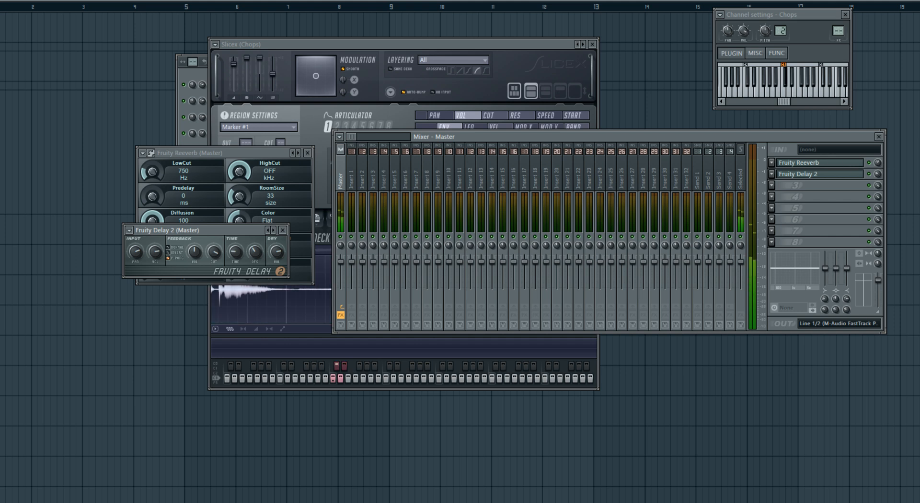
Load Fruity Parametric EQ 2 in the Master track's third effect slot and close the mixer to uncover the equalizer.
left_click(772, 185)
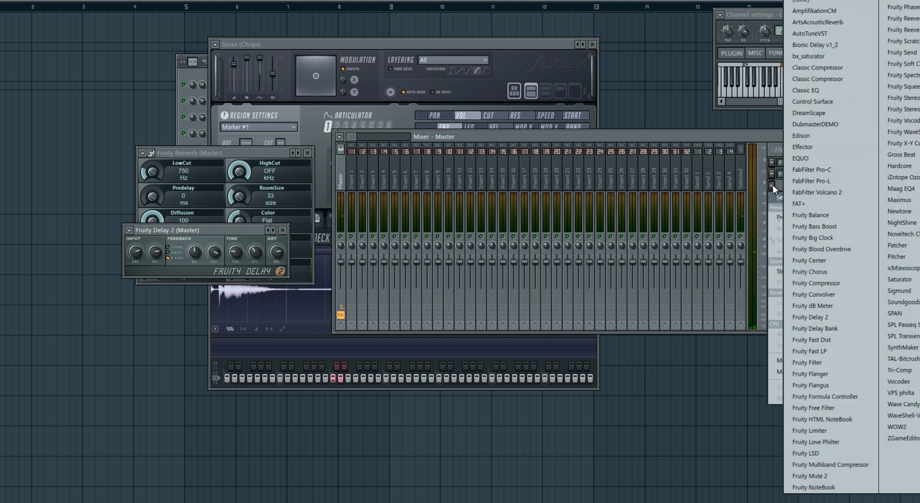
left_click(900, 1)
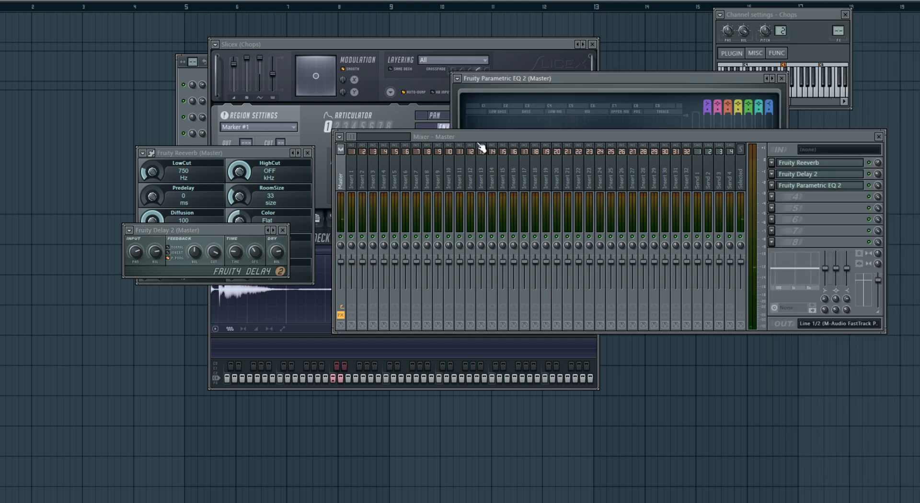
left_click(879, 137)
Make EQ band 1 a high-pass filter, change its slope order, and raise its cutoff to about band 3's frequency in the low mids.
right_click(502, 165)
mouse_move(524, 207)
left_click(566, 205)
right_click(502, 164)
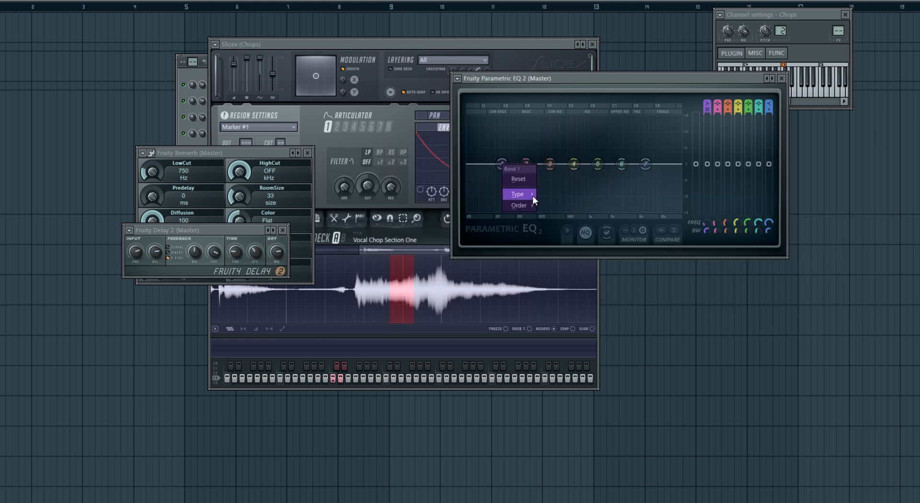
left_click(562, 230)
left_click_drag(503, 164, 553, 176)
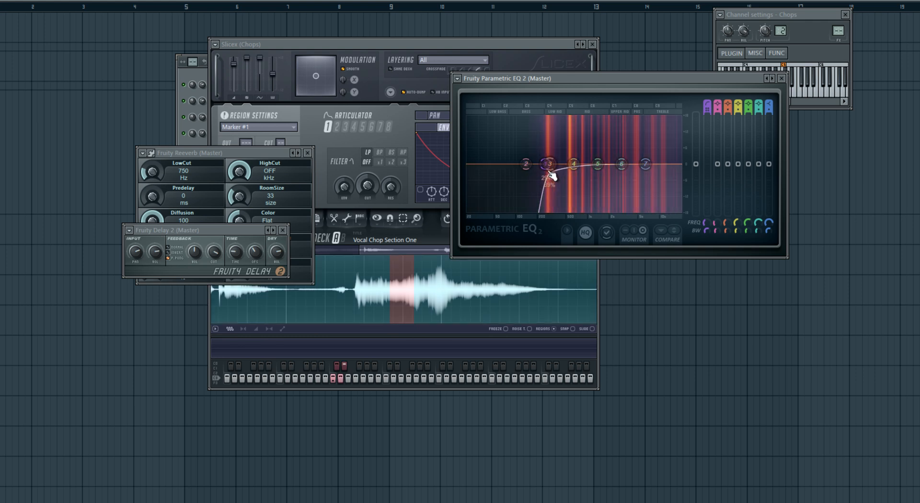